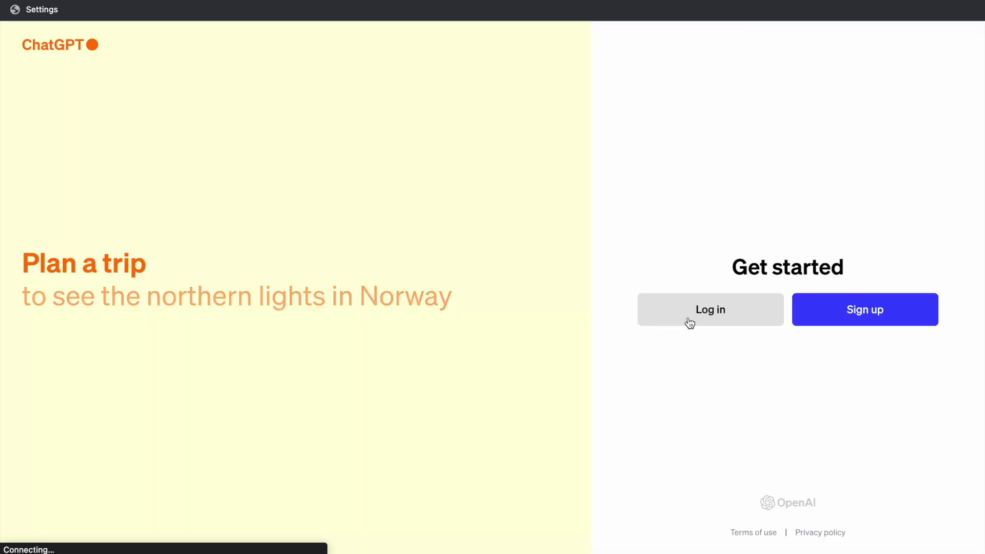
Step: Sign in to ChatGPT and request a witty Aspen Realty promo script under 30 seconds
click(688, 318)
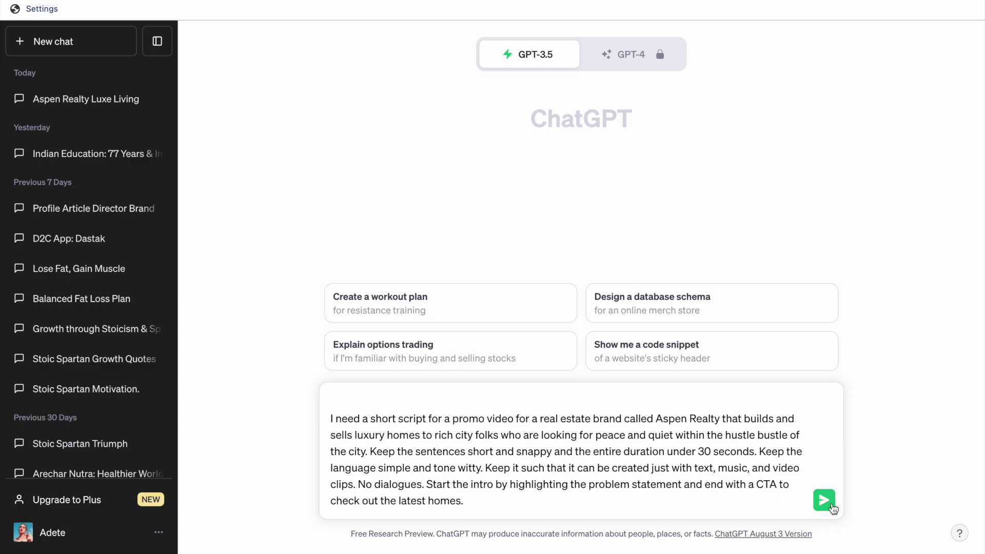
click(823, 500)
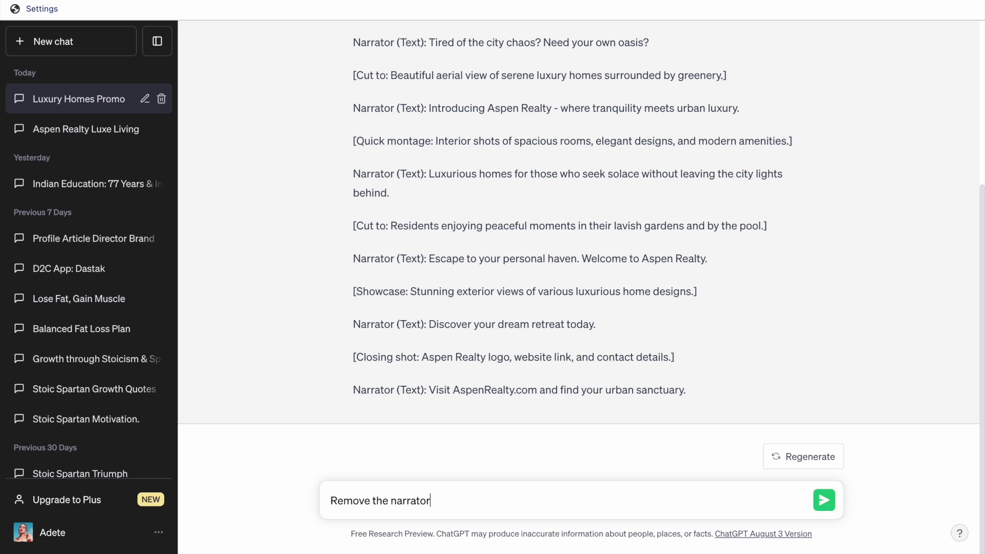
Step: Ask ChatGPT to remove the narrator, then select the revised script lines
key(Return)
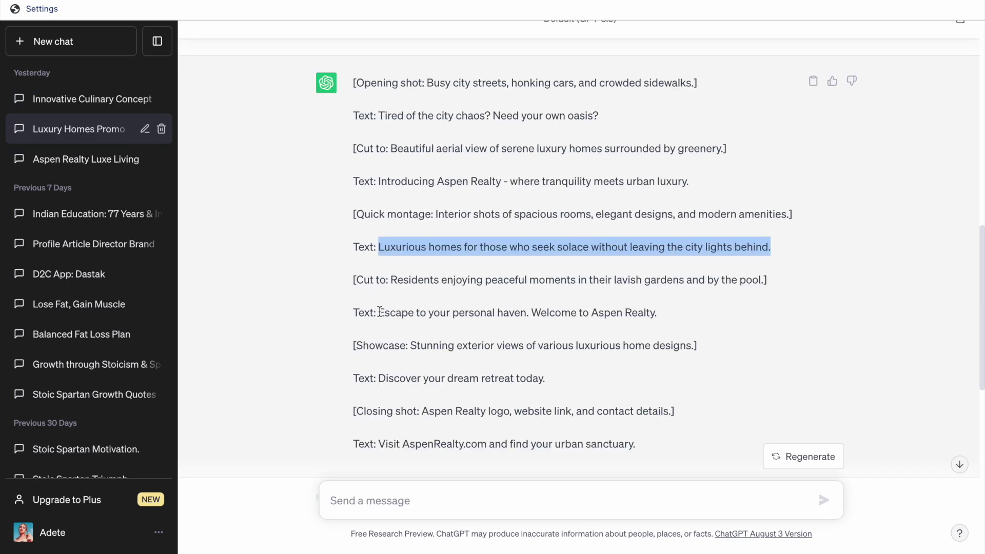
drag(379, 311, 520, 311)
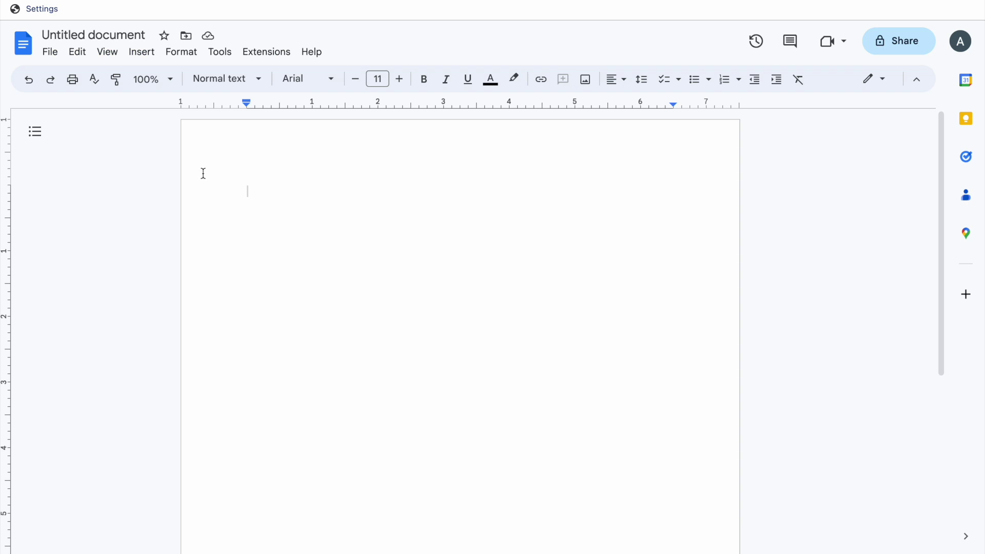
Step: Paste the copied Aspen Realty script lines into the blank Google Doc
text(Tired of the city chaos? Need your own oasis? Introducing Aspen Realty Where tranquility meets urban luxury. Luxurious homes for solace within the city Escape to your personal haven Discover your dream retreat today. Visit AspenRealty.com and find your urban sanctuary.)
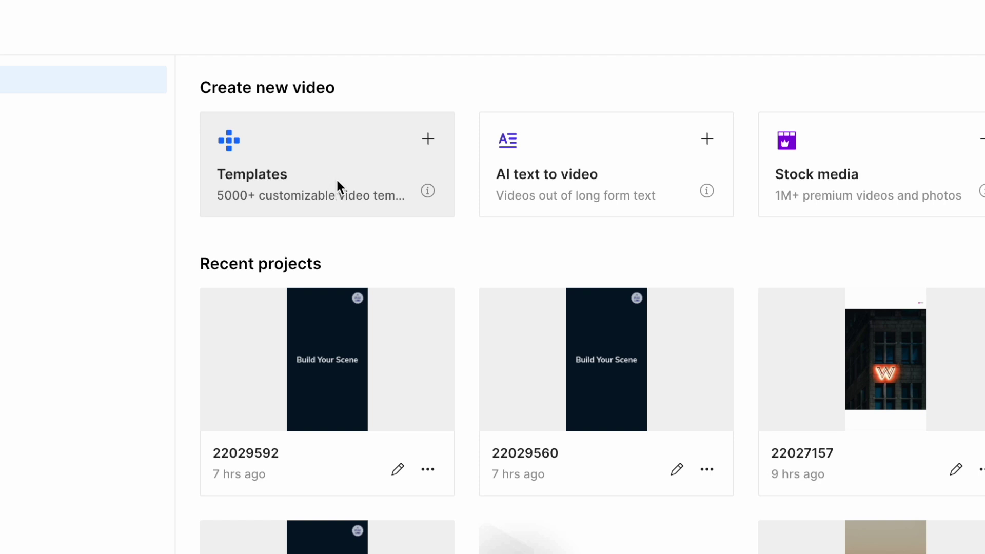
Step: Search landscape templates for 'real estate' and open the Realestate Logo Reveal template
click(332, 173)
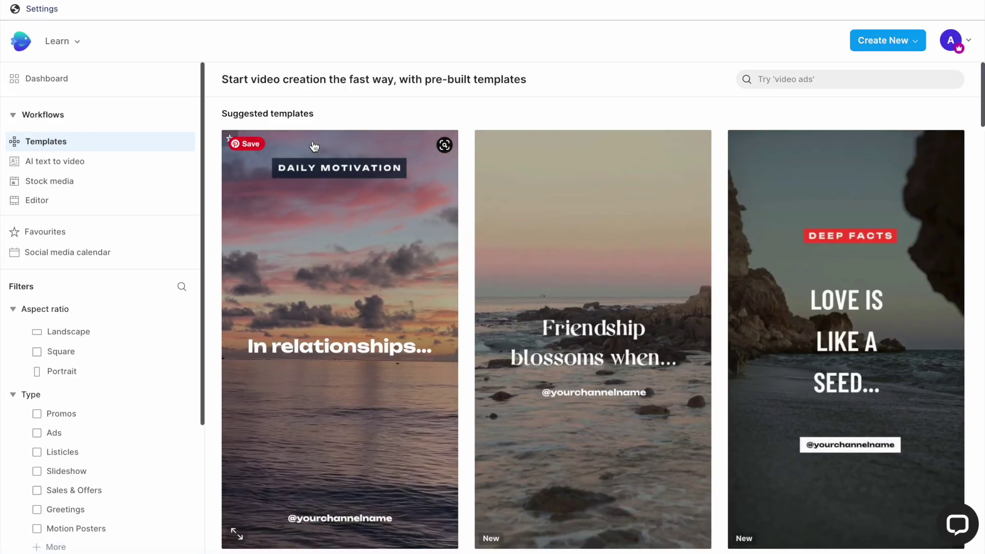
click(846, 78)
text(Real est)
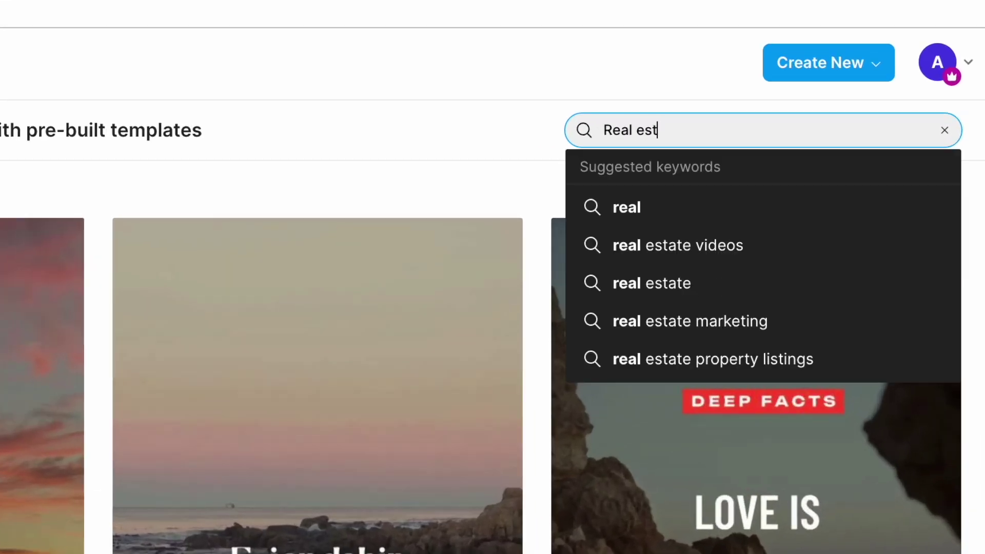
text(ate)
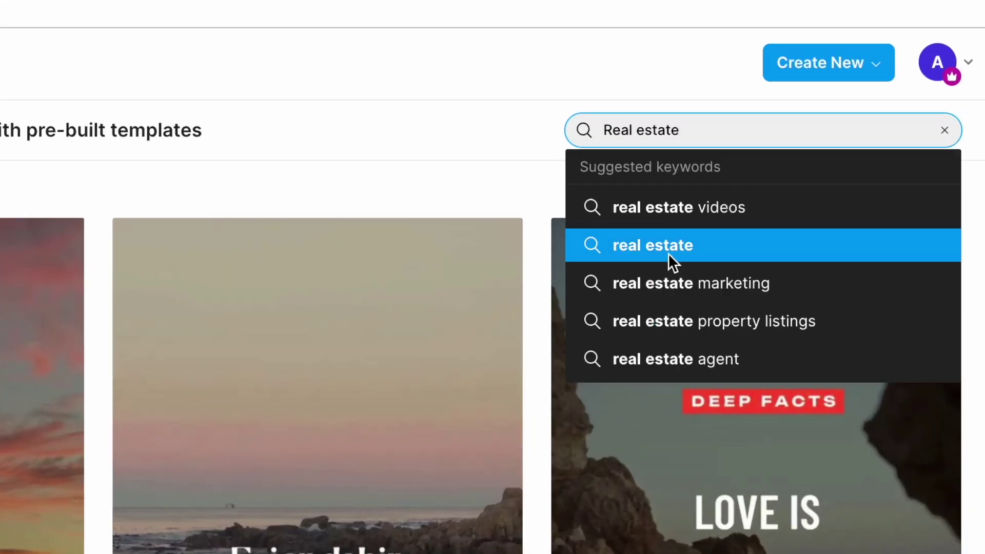
click(667, 247)
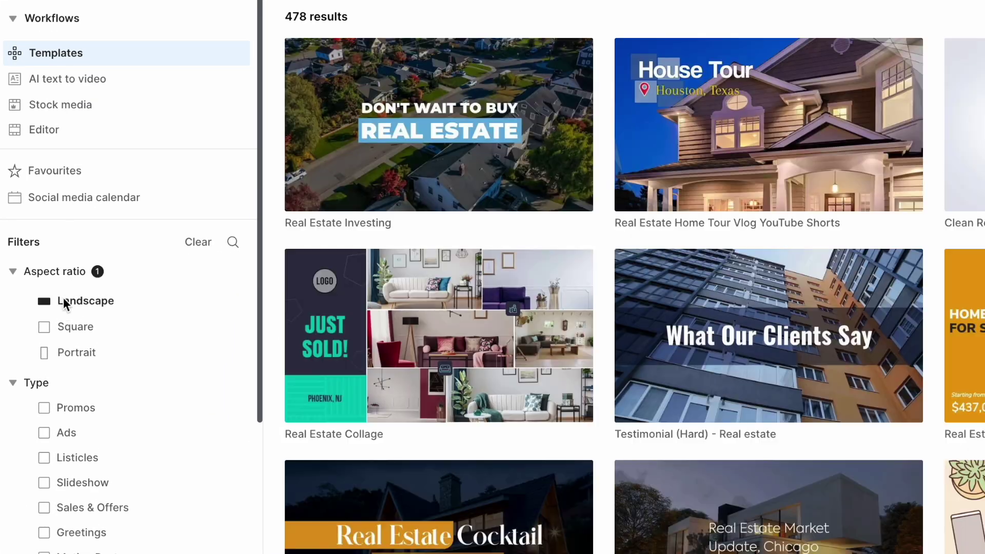
scroll(63, 300, down, 2)
scroll(63, 300, down, 1)
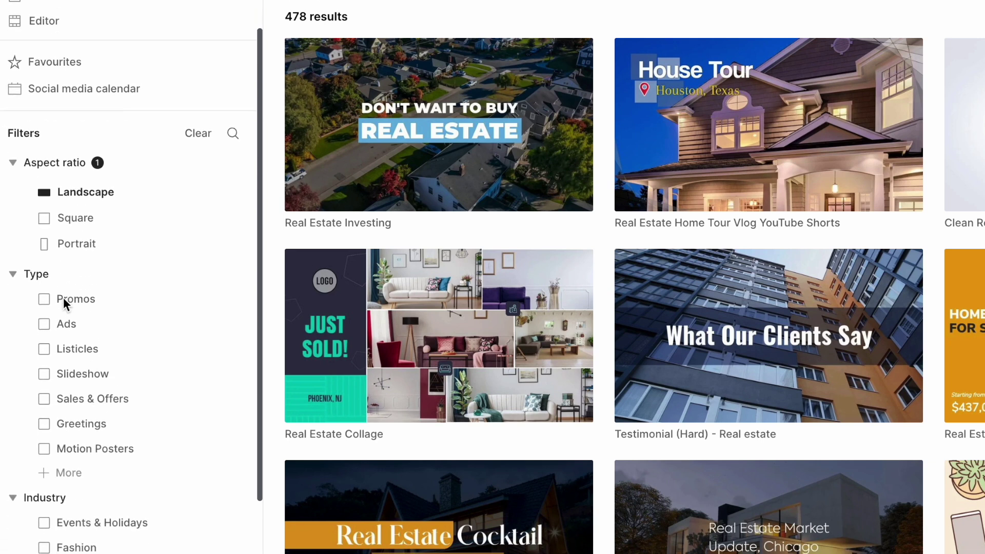
scroll(63, 301, down, 1)
scroll(63, 298, down, 1)
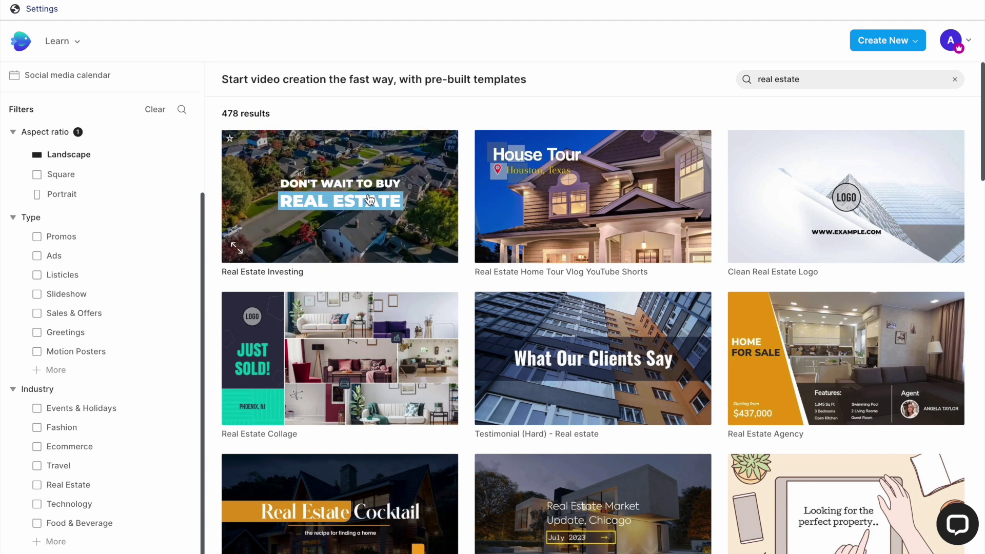
scroll(370, 198, down, 2)
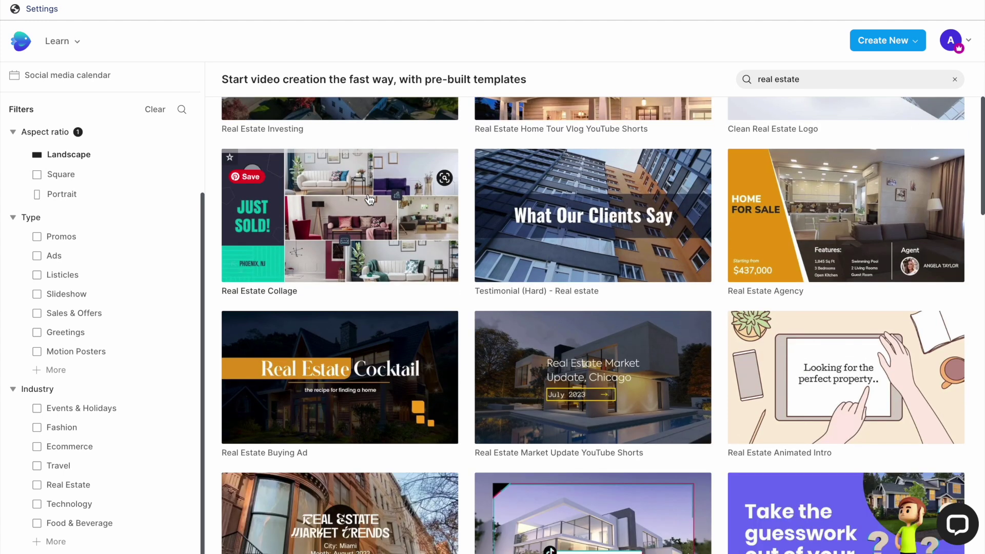
scroll(369, 198, down, 1)
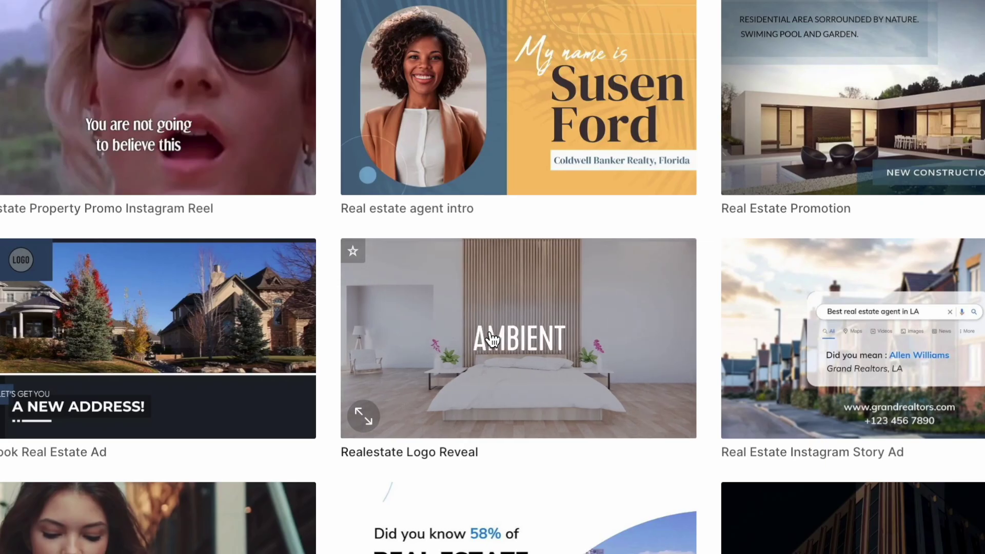
click(490, 340)
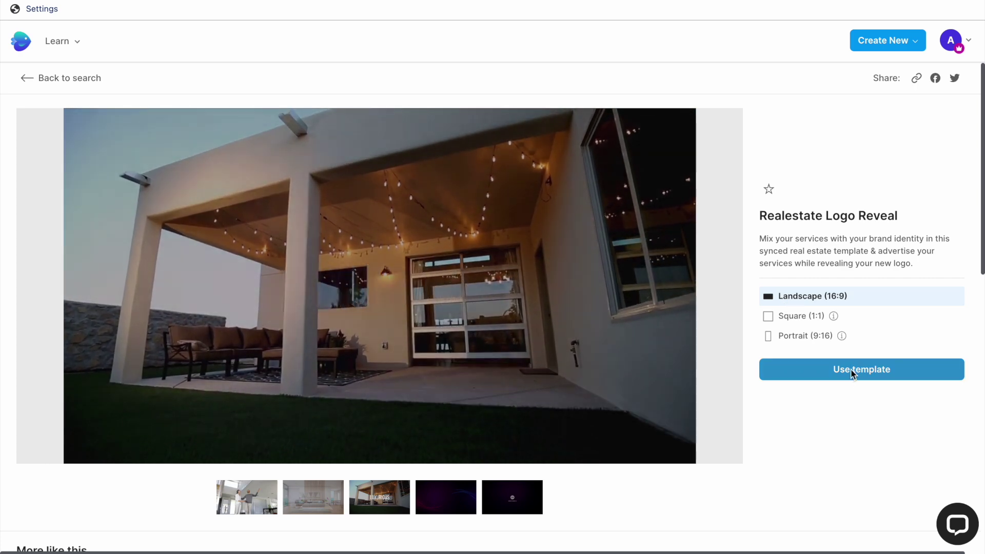
click(851, 371)
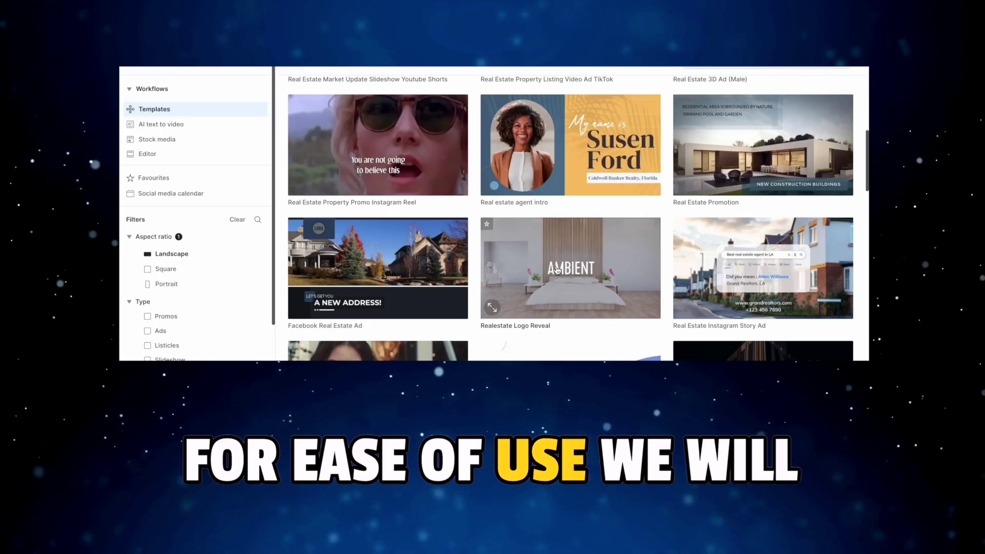
Step: Load the Realestate Logo Reveal template in the editor and select scene 1's video
click(555, 269)
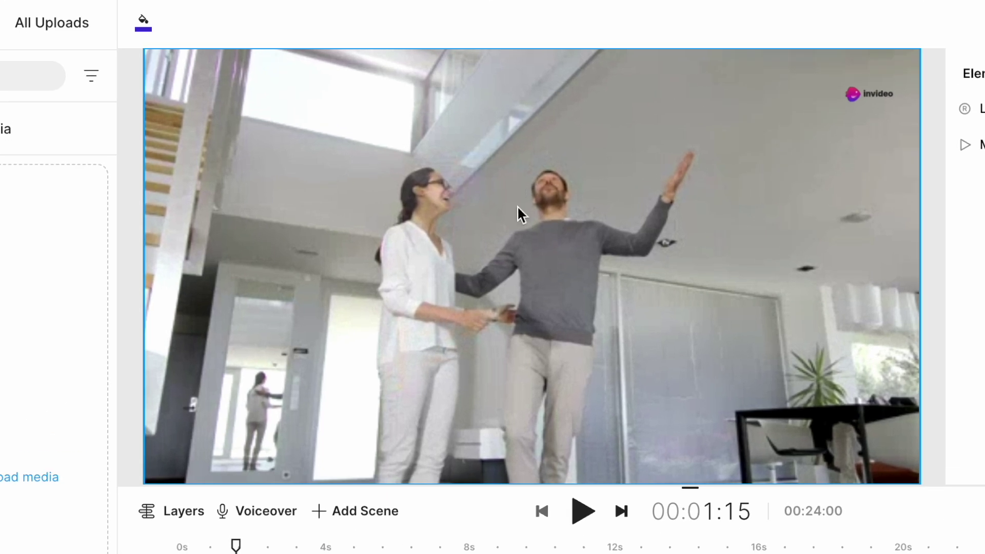
click(518, 206)
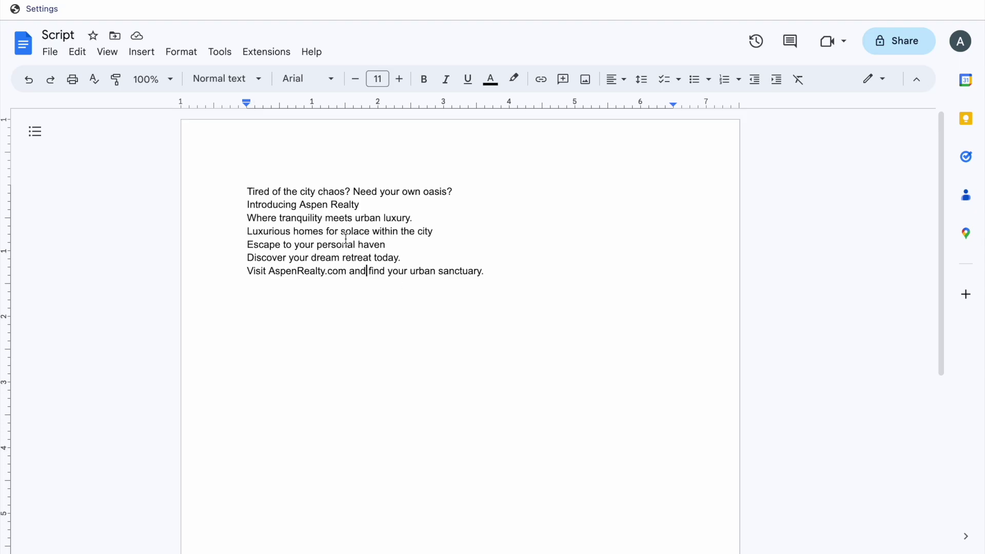
Step: Copy the line 'Tired of the city chaos?' from the script document
drag(338, 241, 395, 259)
click(395, 258)
drag(352, 192, 247, 192)
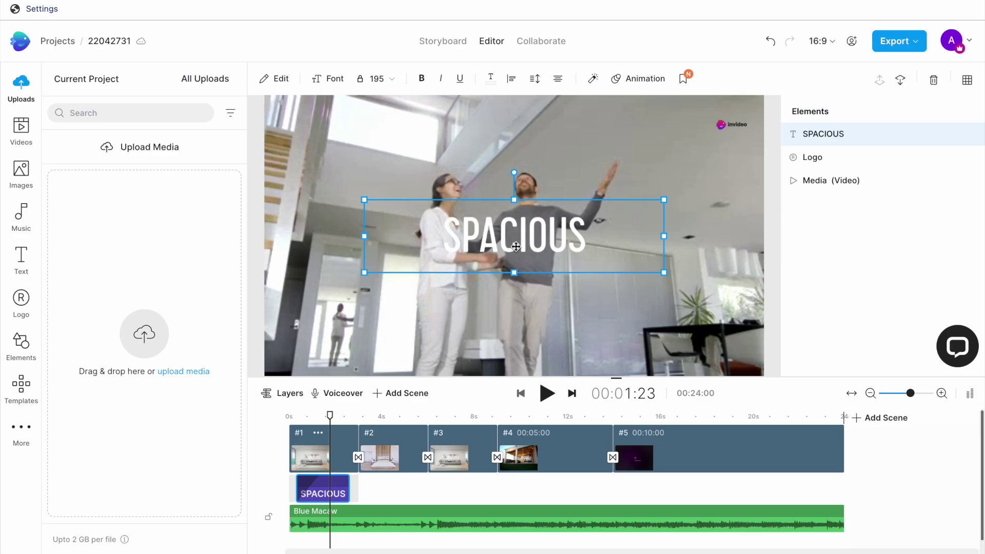
click(390, 422)
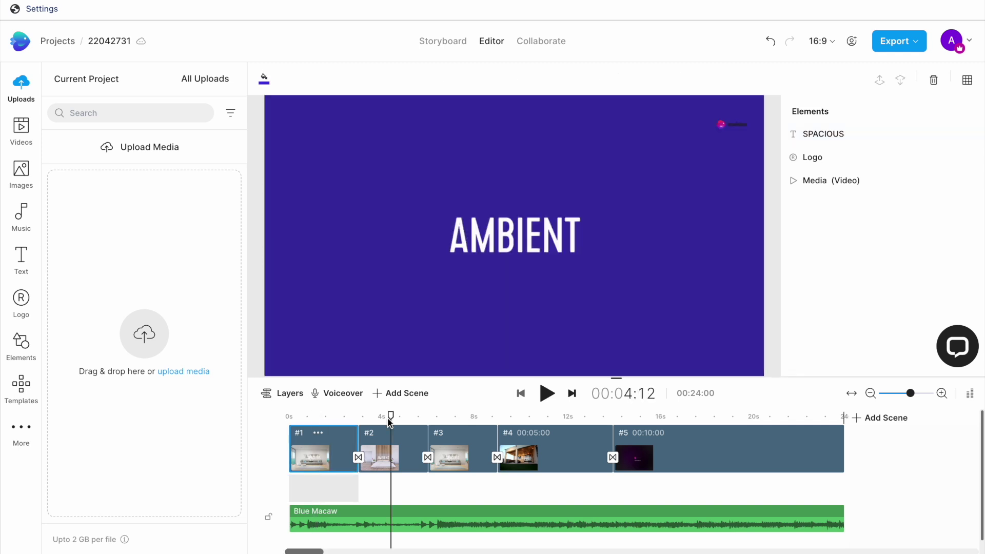
click(549, 422)
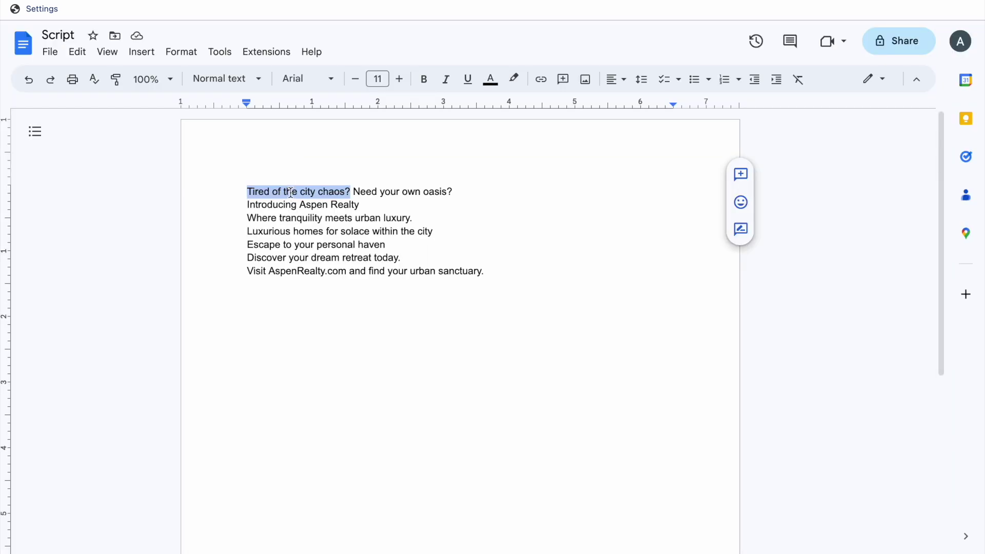
right_click(289, 192)
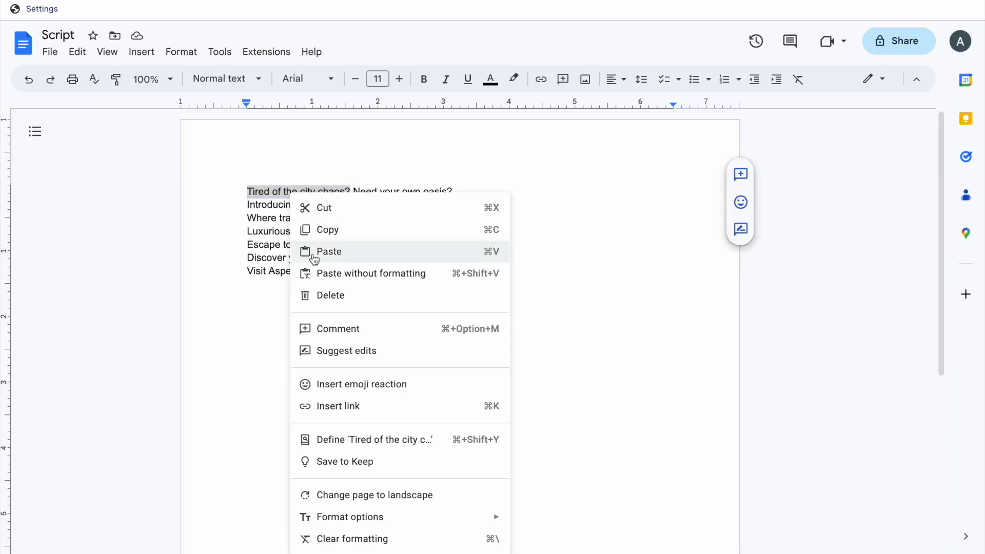
click(325, 231)
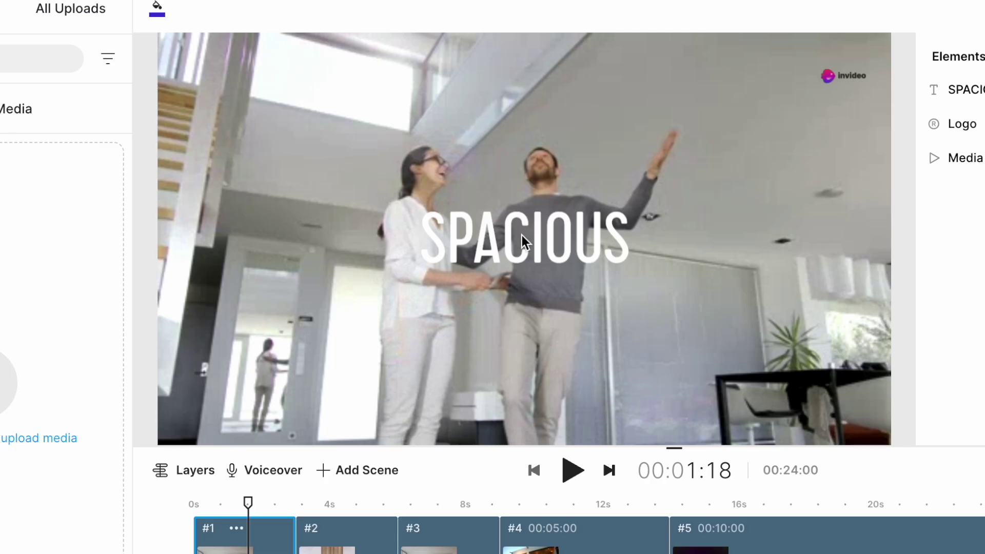
Step: Replace captions SPACIOUS and AMBIENT with TIRED OF THE CITY CHAOS? and NEED YOUR OWN OASIS?
click(521, 239)
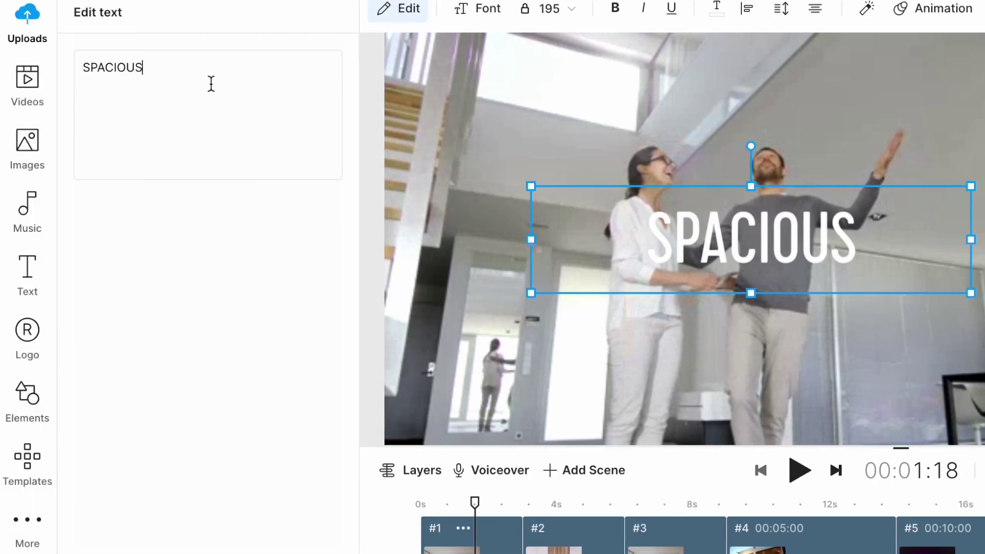
drag(211, 83, 55, 67)
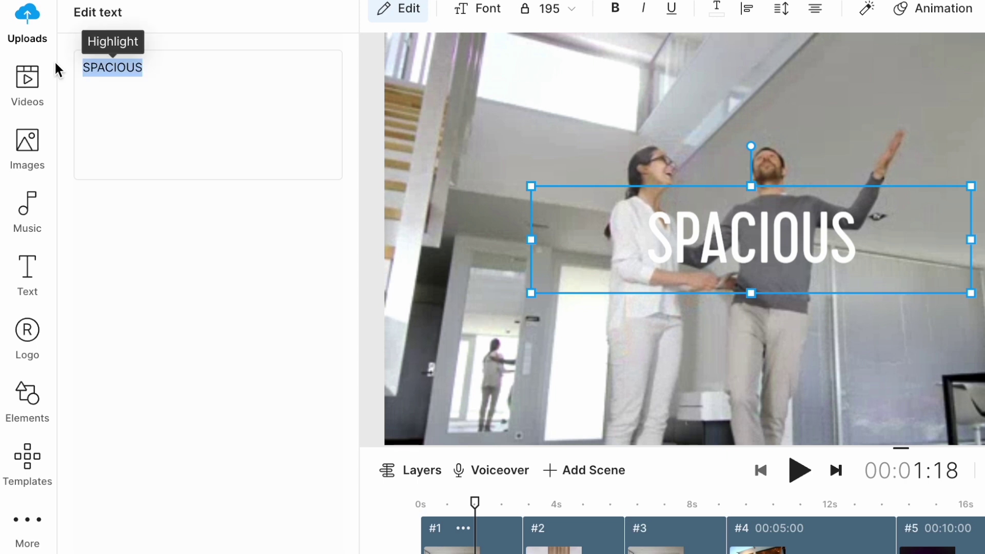
key(ctrl+v)
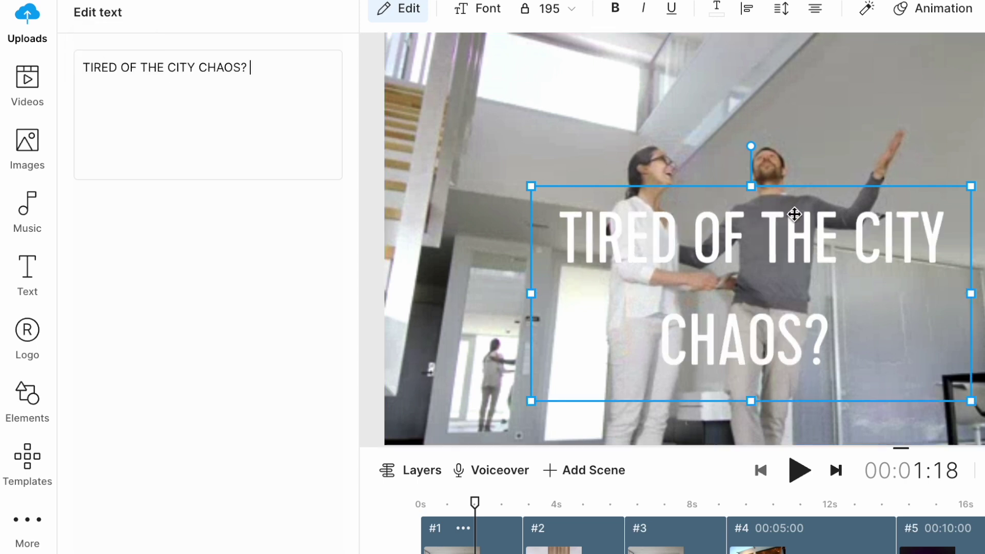
drag(778, 321, 778, 305)
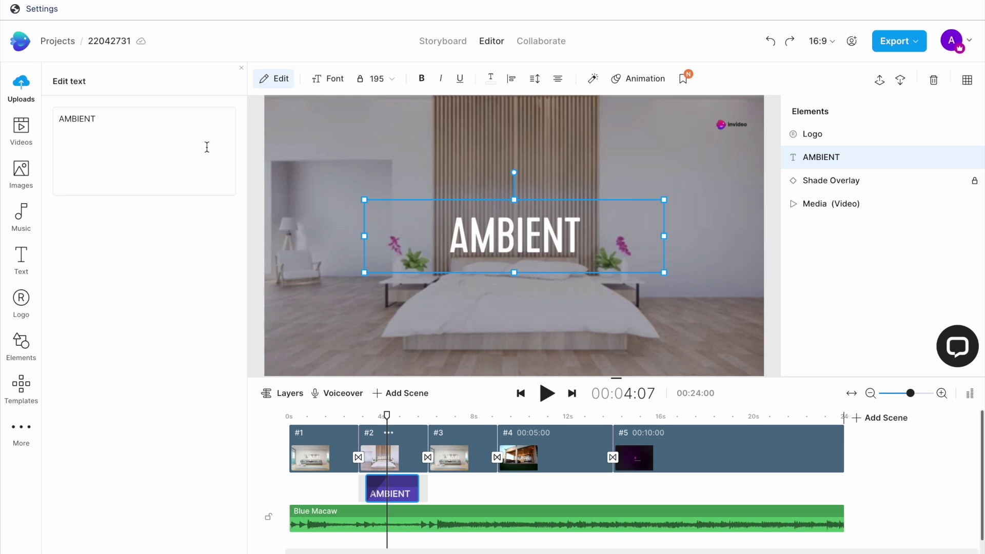
drag(205, 147, 30, 102)
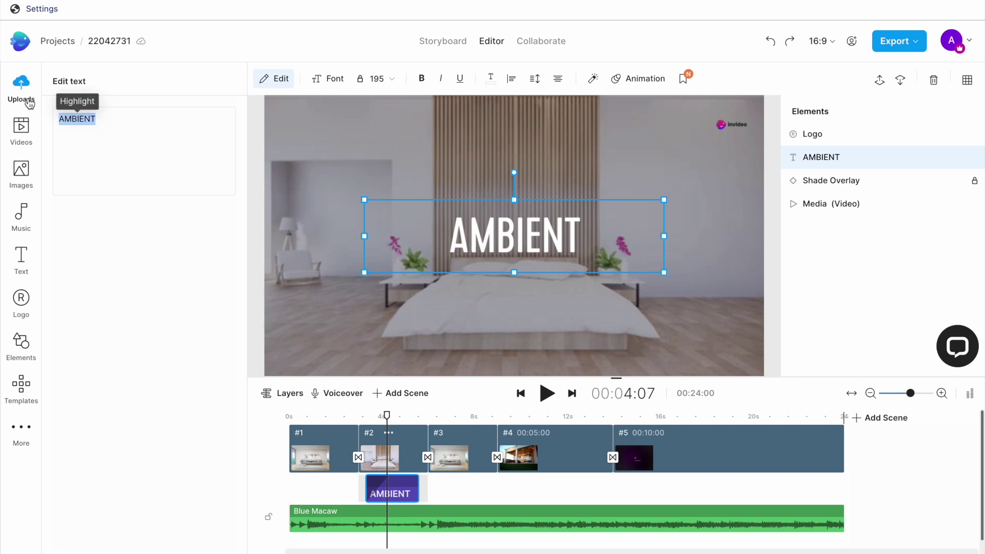
key(ctrl+v)
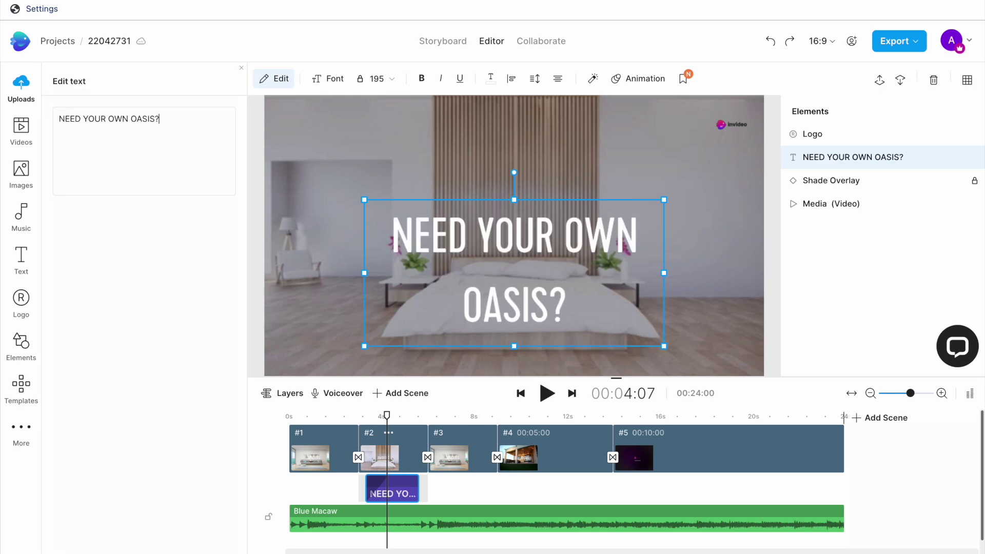
Step: Duplicate the Aspen intro scene #3 and paste in the new tagline caption
click(462, 442)
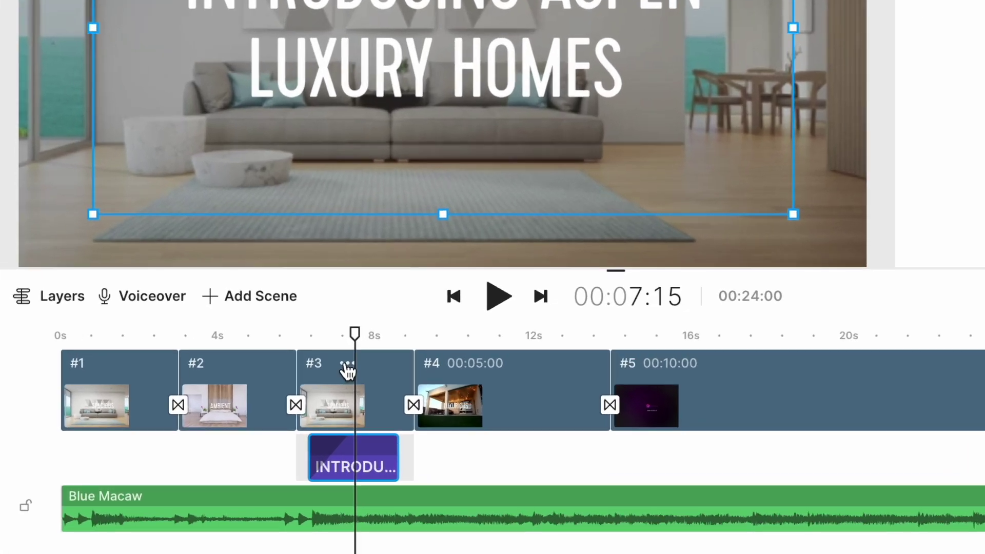
click(347, 366)
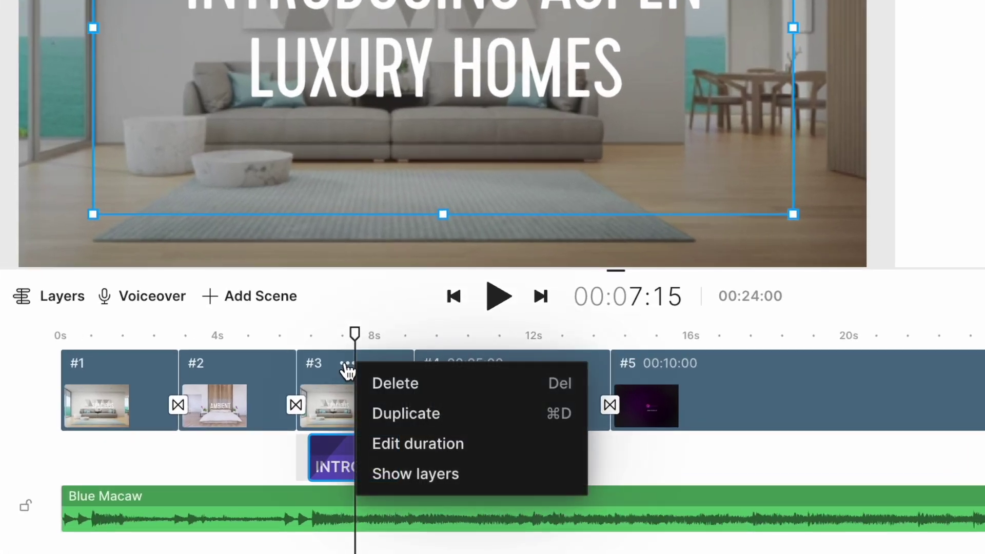
click(402, 413)
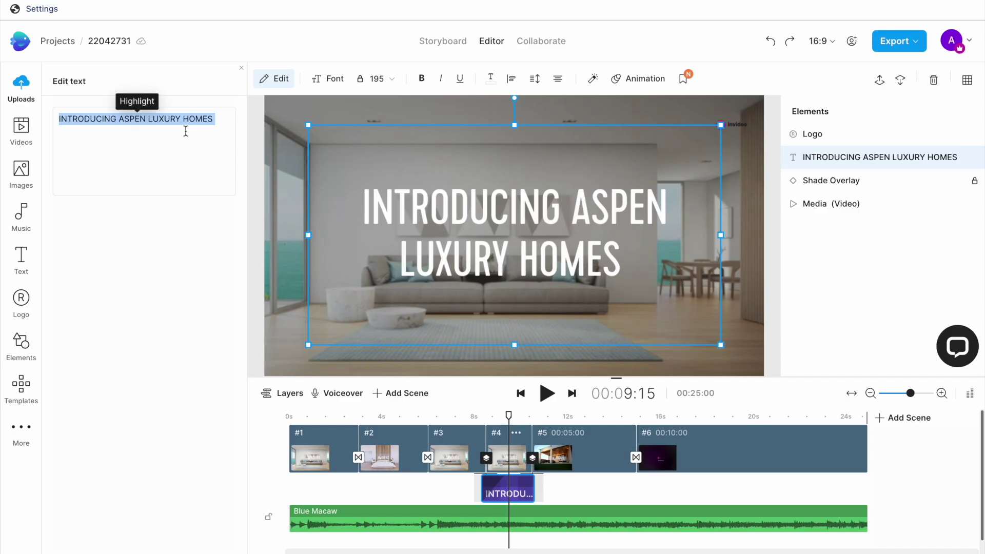
key(ctrl+v)
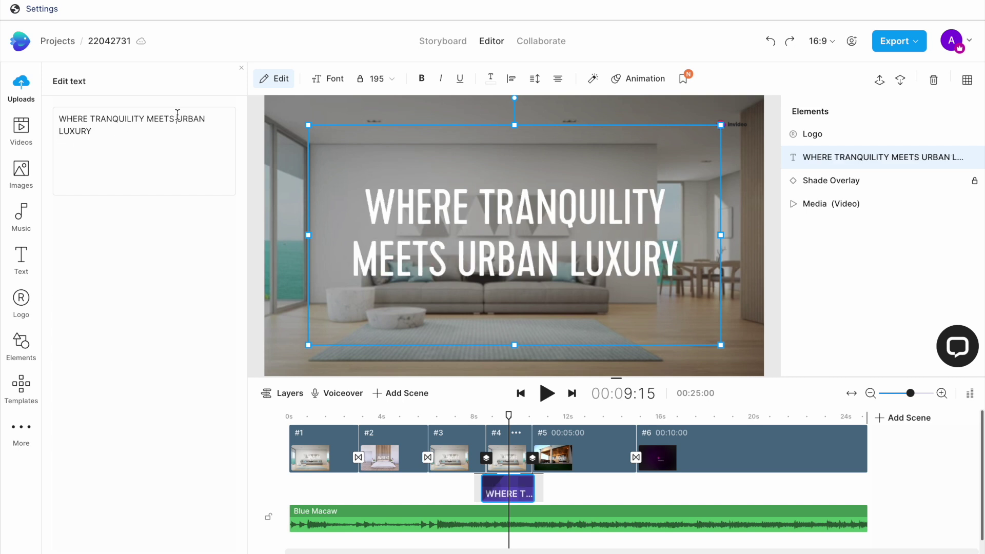
Step: Select URBAN LUXURY in the new caption and delete the closing logo scene
drag(178, 115, 180, 135)
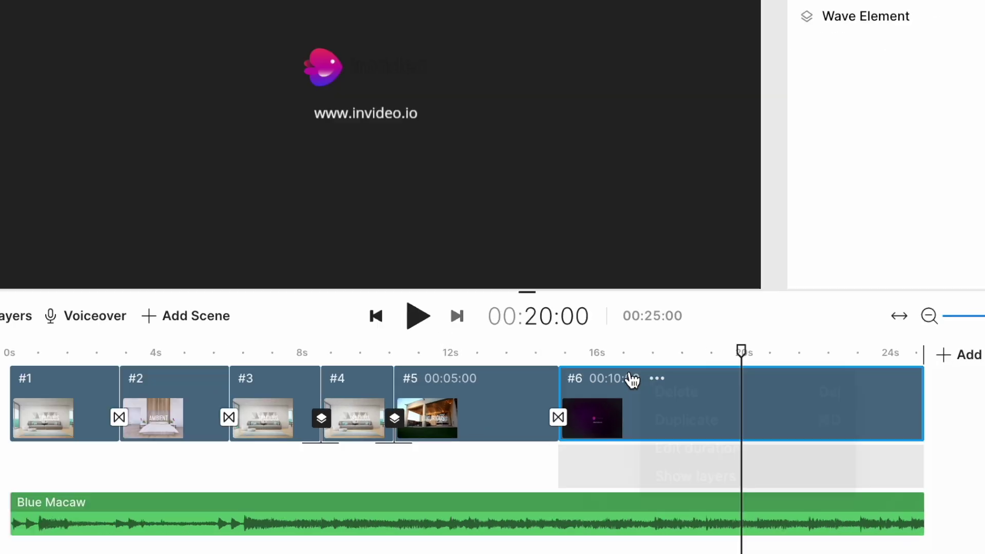
click(699, 433)
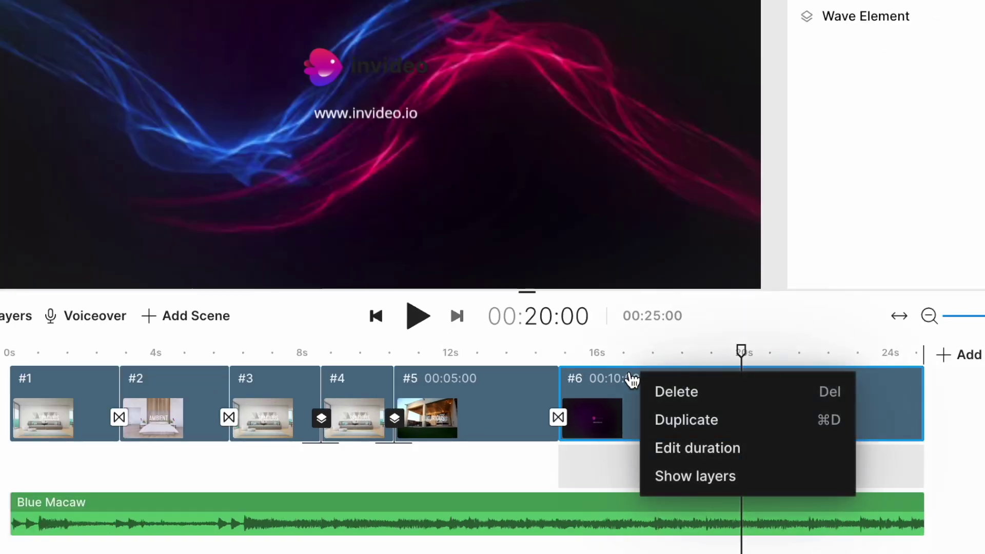
click(667, 391)
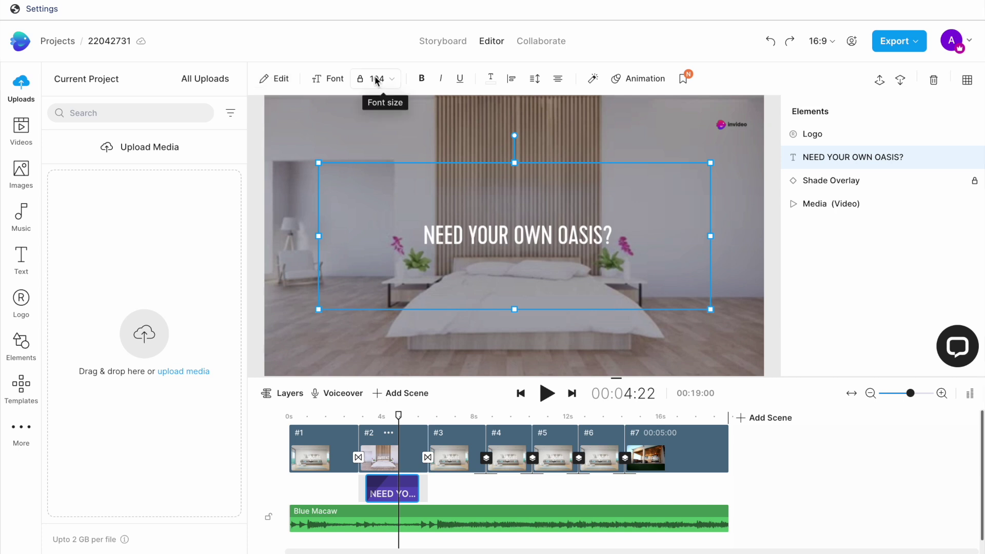
Step: Highlight OWN OASIS? in red within the NEED YOUR OWN OASIS? caption
double_click(509, 221)
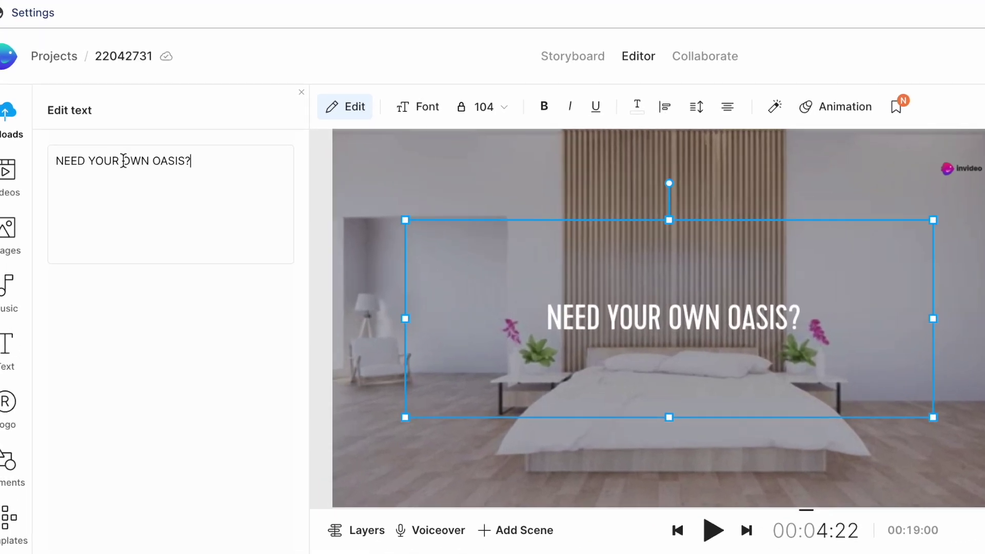
drag(123, 160, 189, 160)
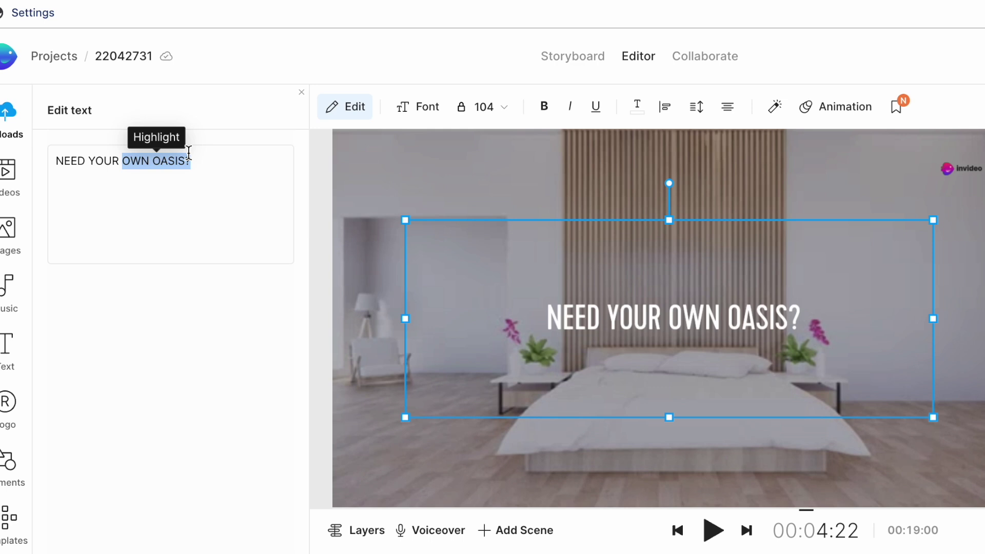
click(166, 138)
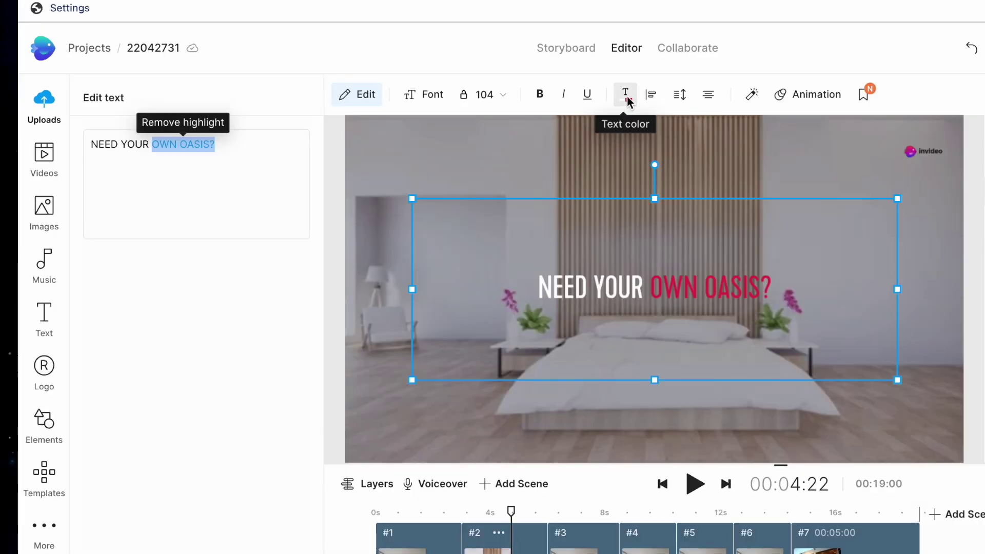
click(627, 96)
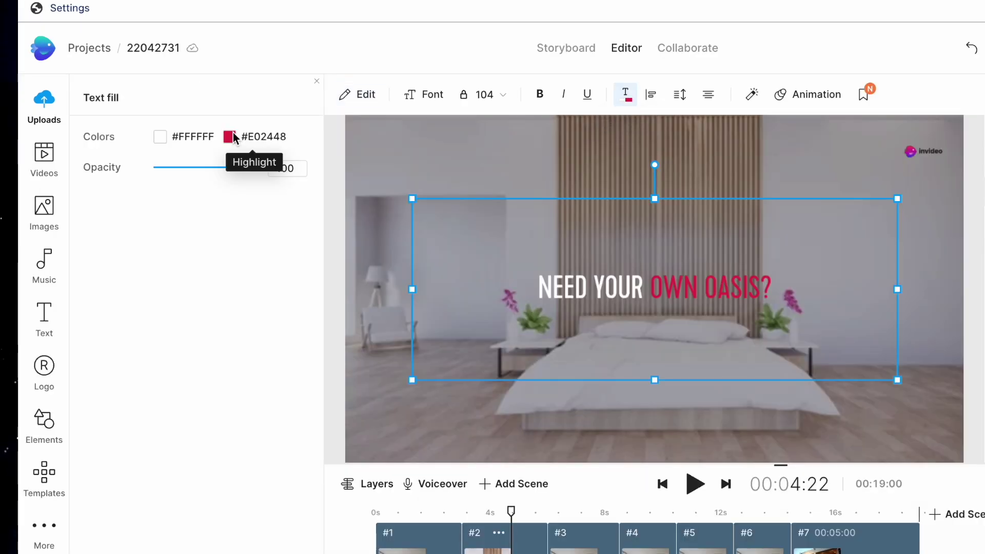
click(230, 136)
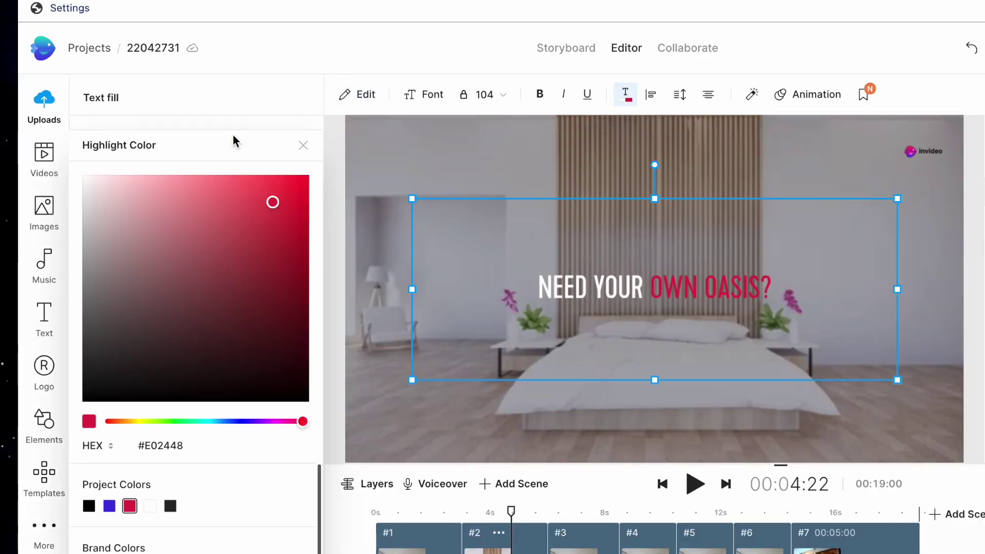
click(138, 422)
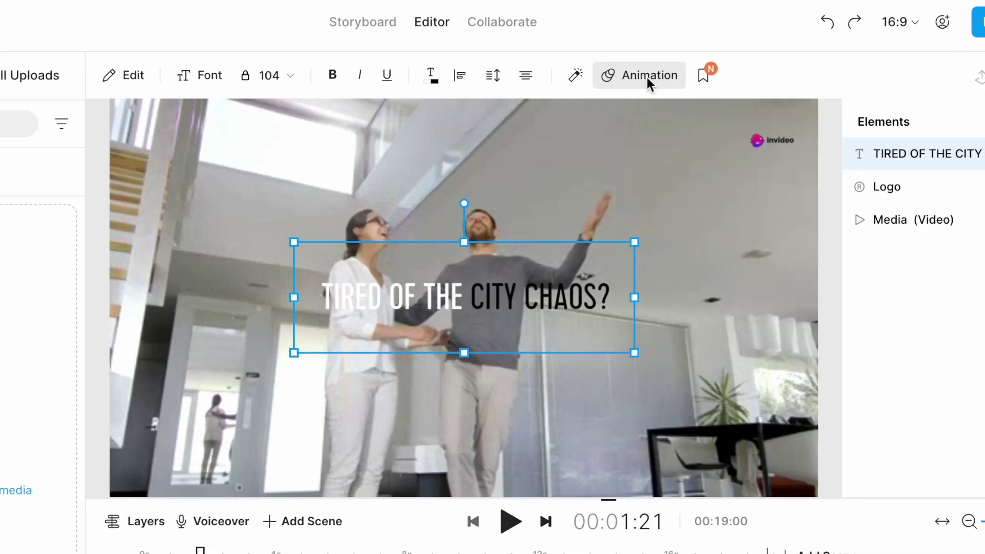
Step: Give the opening caption a 0.5s fade-in and preview the animation
click(647, 77)
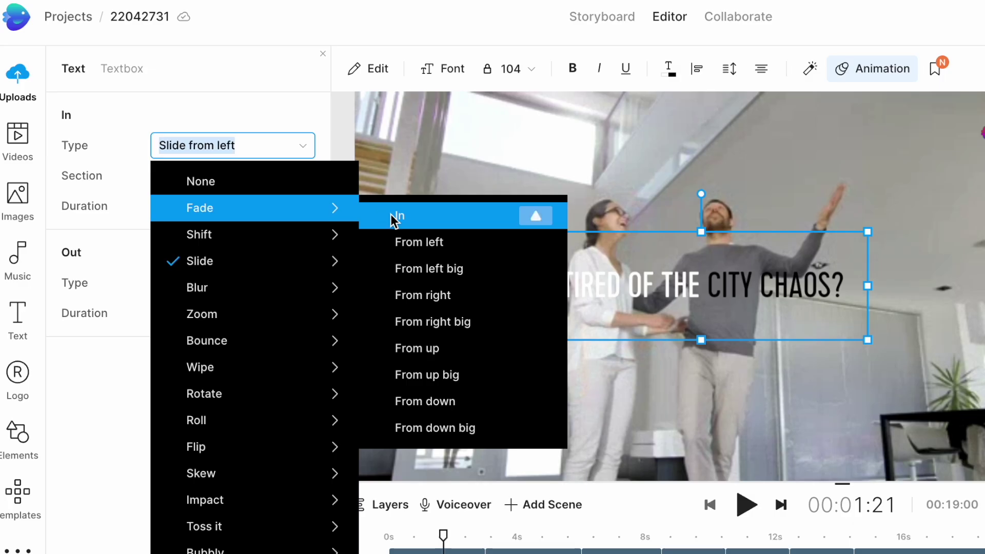
click(393, 218)
drag(195, 205, 178, 212)
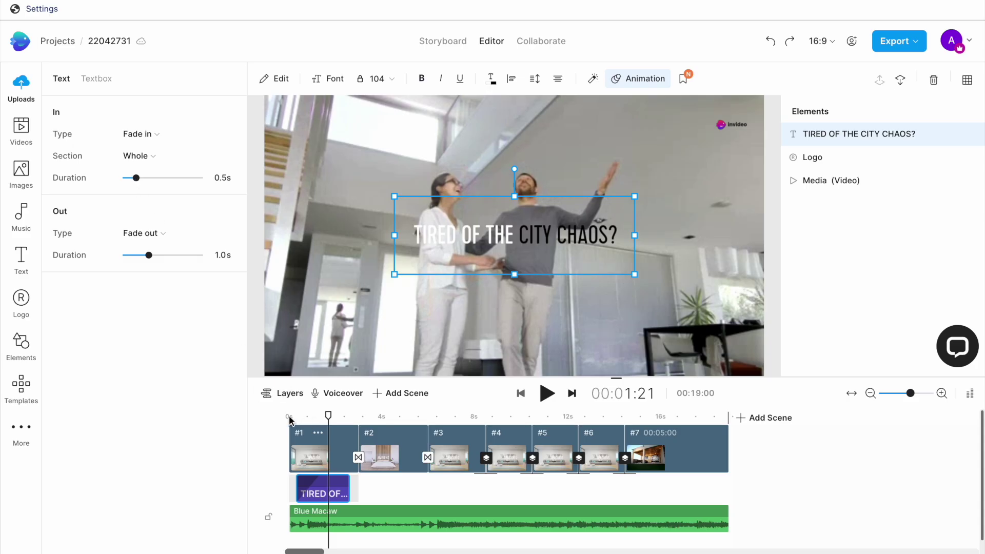
click(289, 414)
key(space)
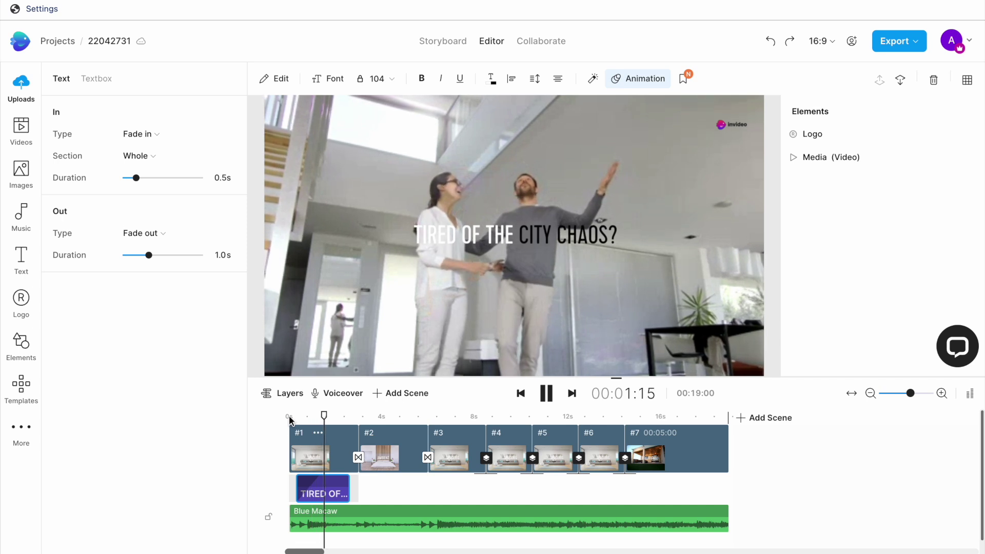
key(space)
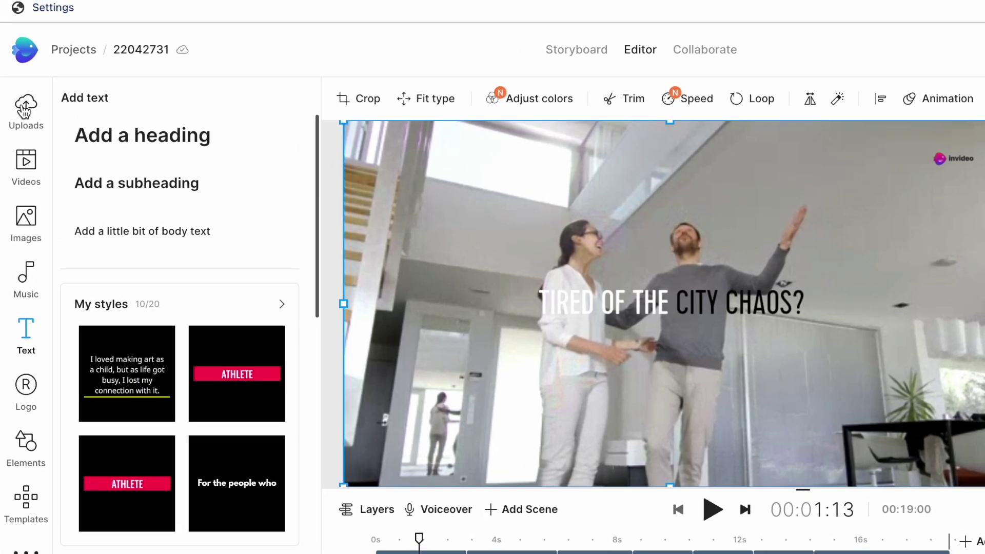
Step: Search the stock video library for 'city traffic new york' clips
click(26, 110)
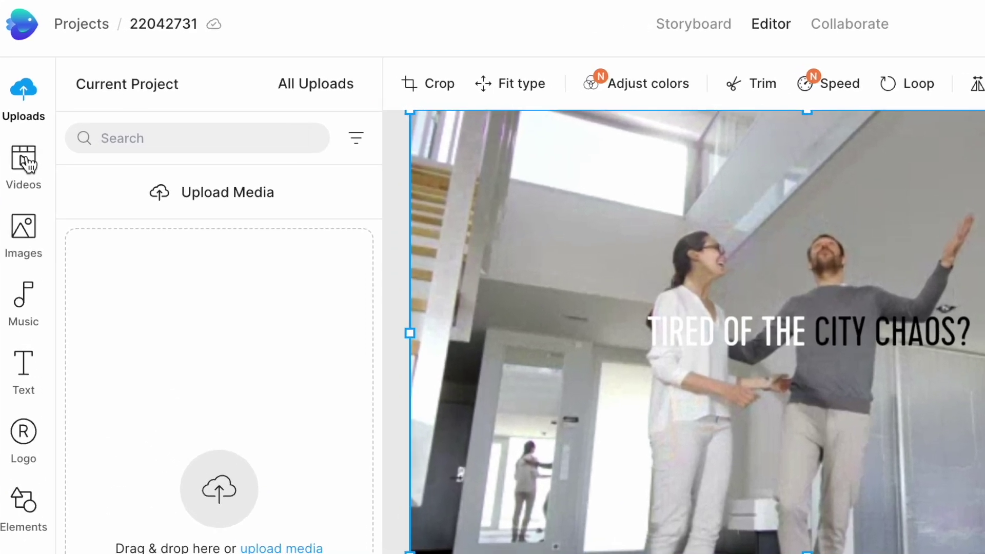
click(28, 163)
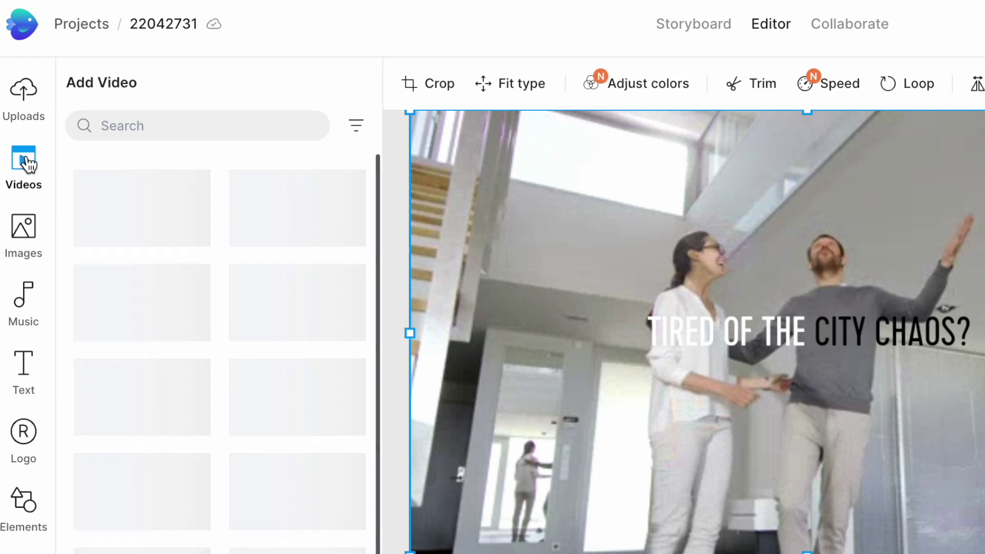
click(139, 129)
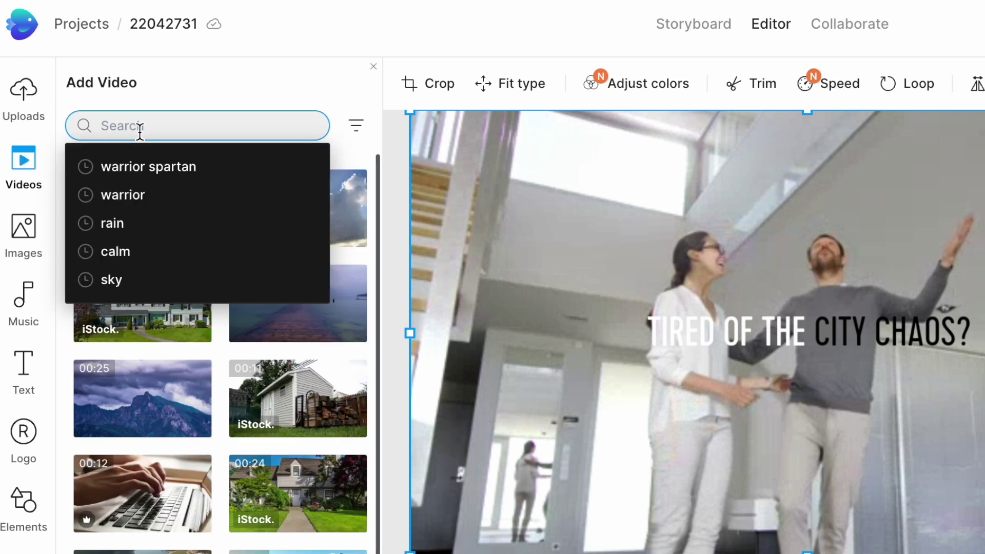
text(city traf)
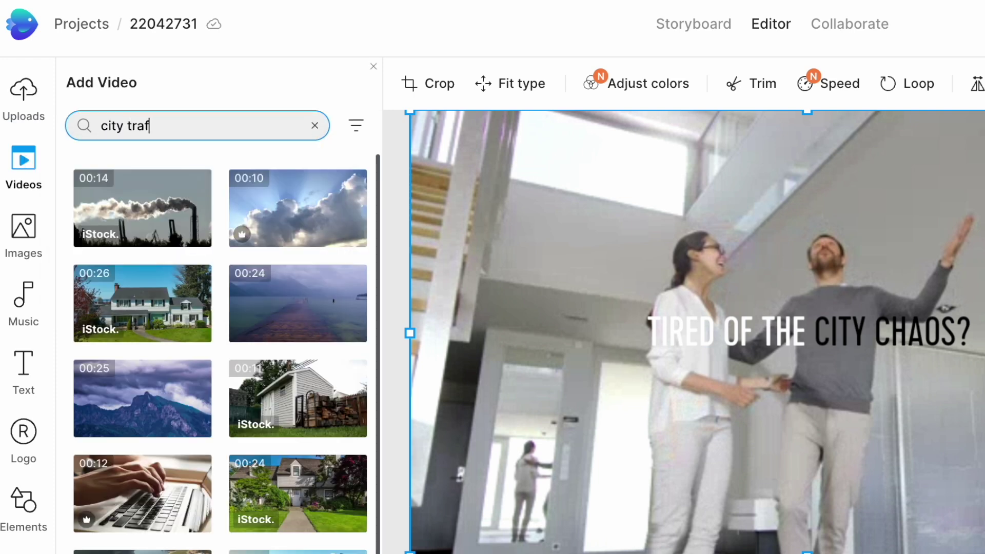
text(new york)
key(Return)
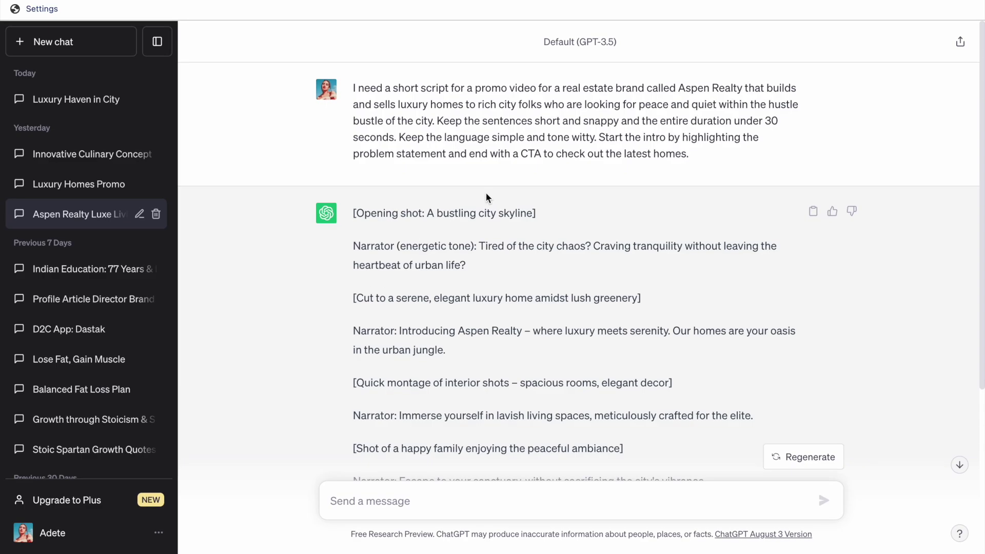
Step: Replace scene 1's background with the crowded New York street clip, trimmed to three seconds
drag(436, 213, 534, 212)
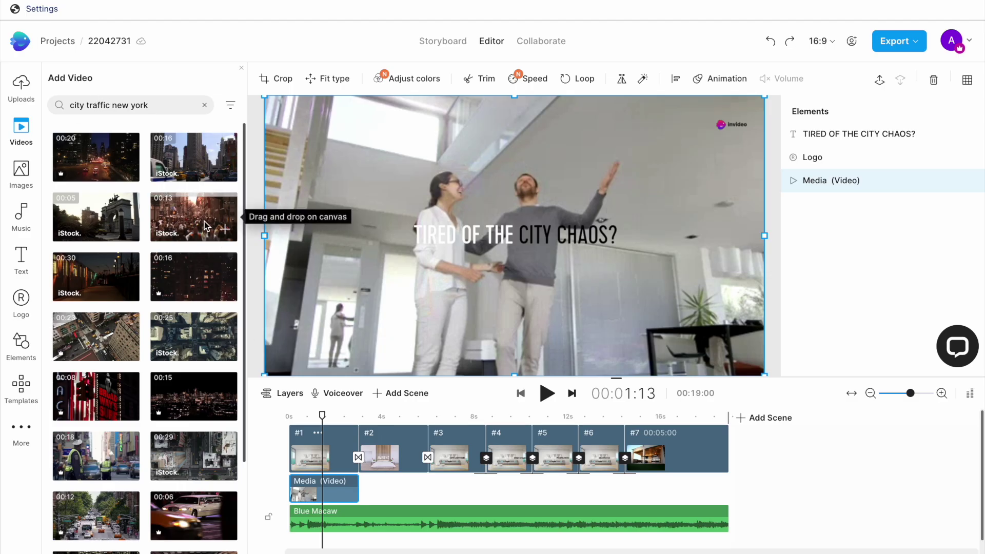
mouse_move(202, 223)
mouse_down()
mouse_move(206, 158)
mouse_move(275, 125)
mouse_up()
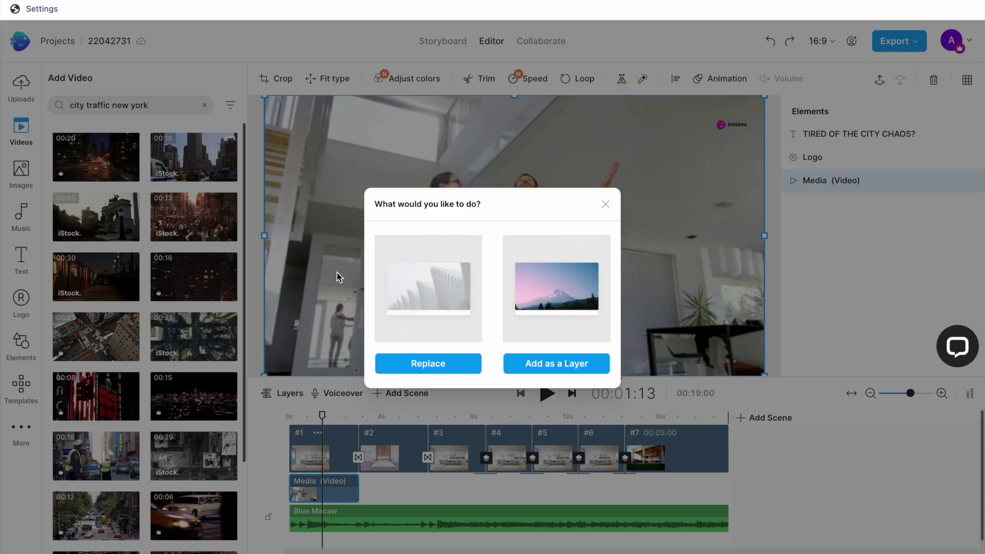
click(409, 364)
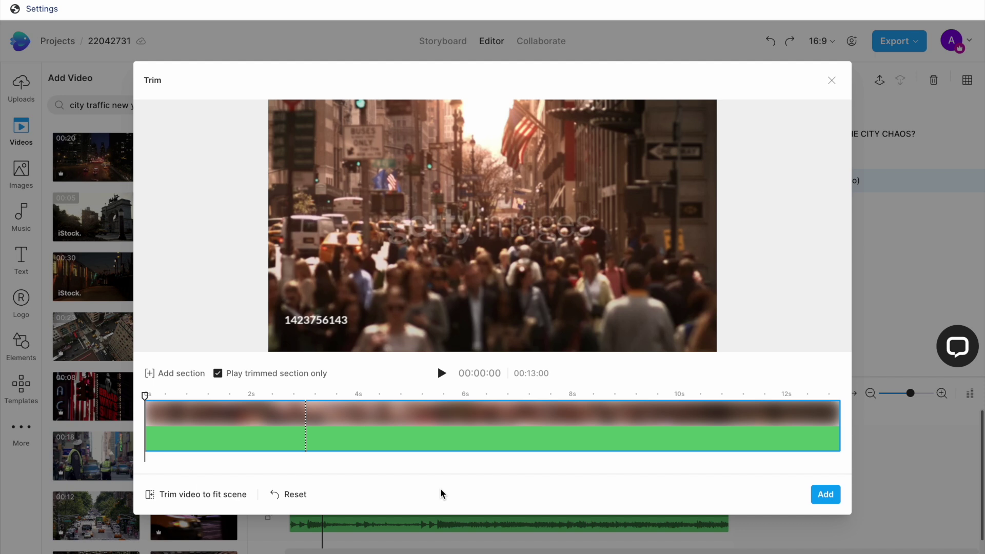
click(199, 493)
mouse_move(204, 412)
mouse_down()
mouse_move(281, 416)
mouse_move(270, 418)
mouse_move(340, 395)
mouse_up()
click(258, 395)
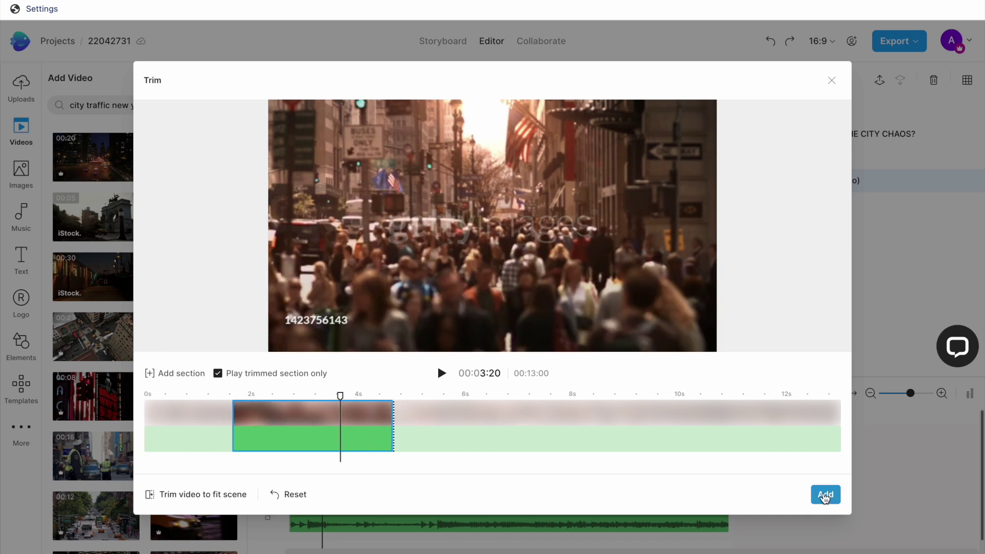
click(824, 496)
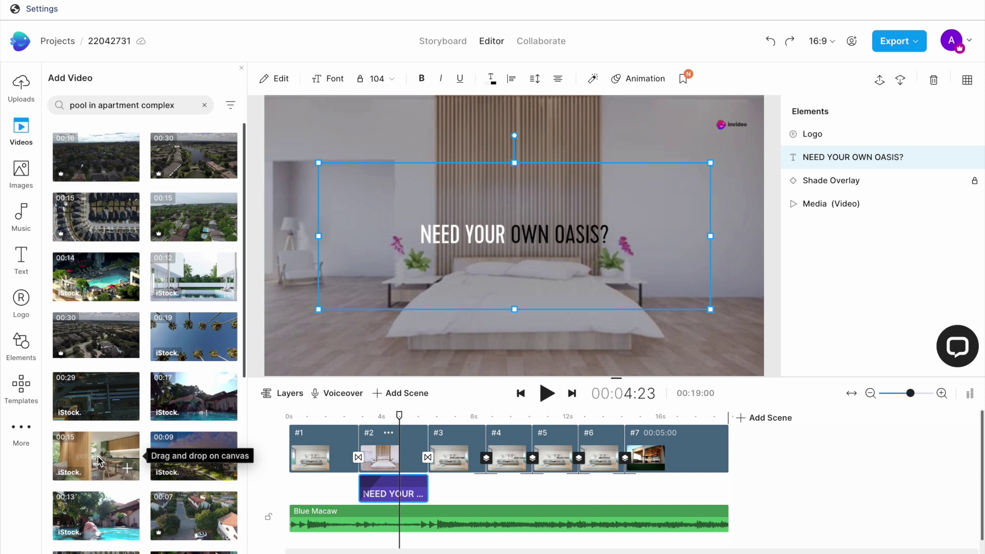
Step: Swap scene 2's bedroom background for a 'pool in apartment complex' clip, untrimmed
drag(98, 460, 269, 131)
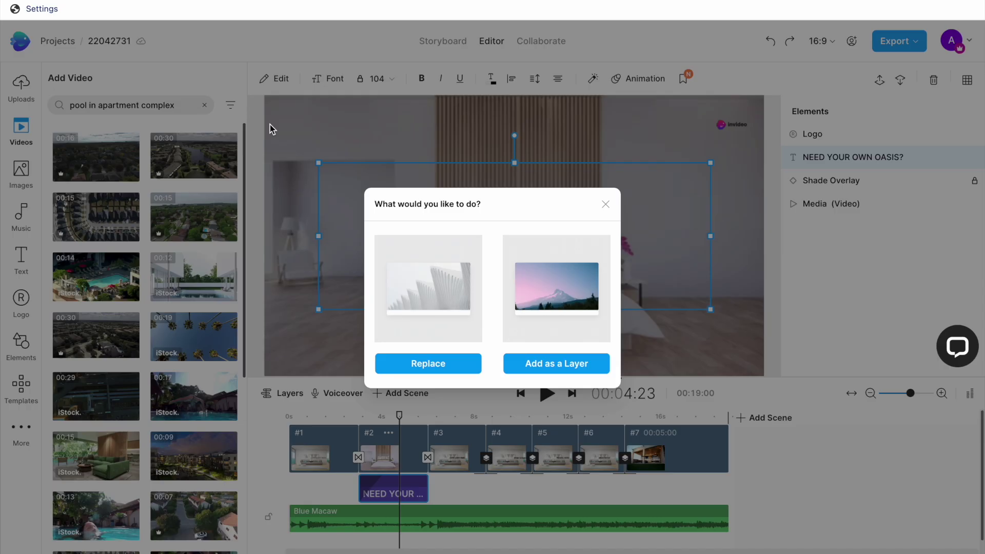
click(429, 363)
key(Return)
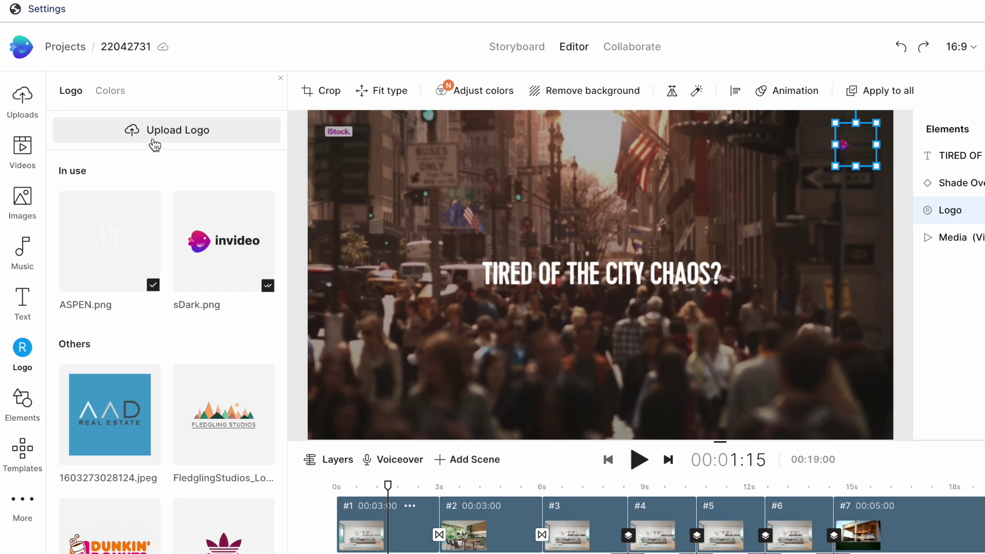
Step: Upload ASPEN (1).png, use it as the video logo, and select scene 2
click(155, 138)
click(241, 137)
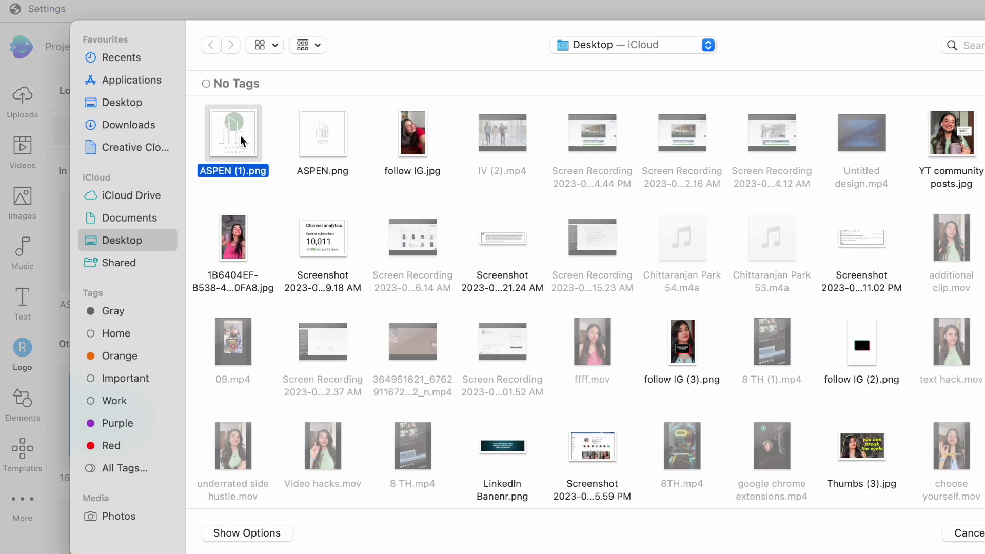
key(Return)
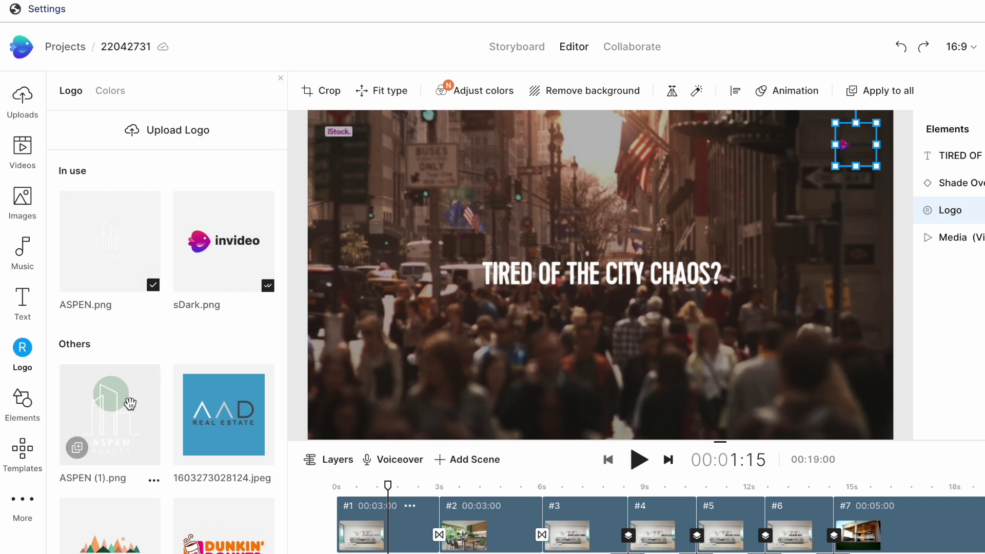
click(112, 410)
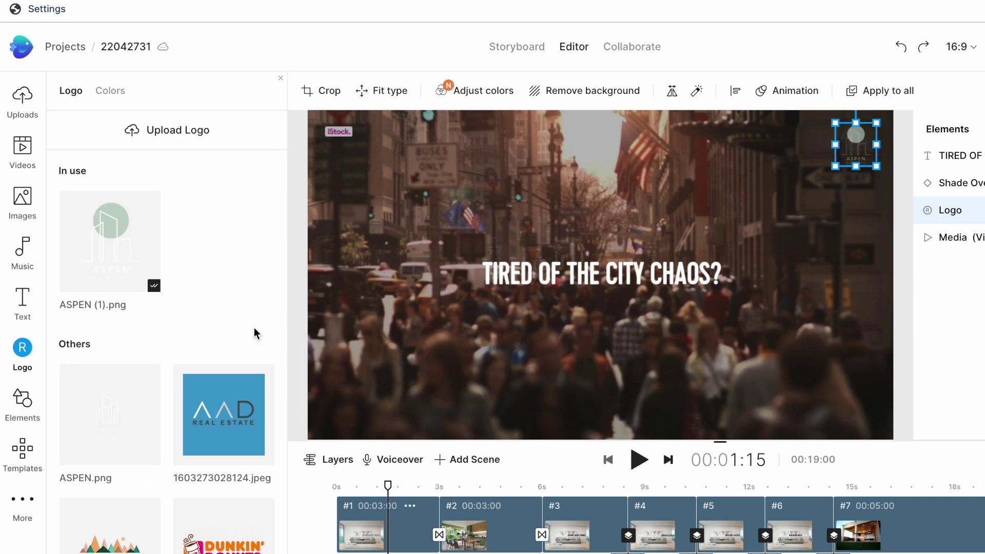
click(472, 505)
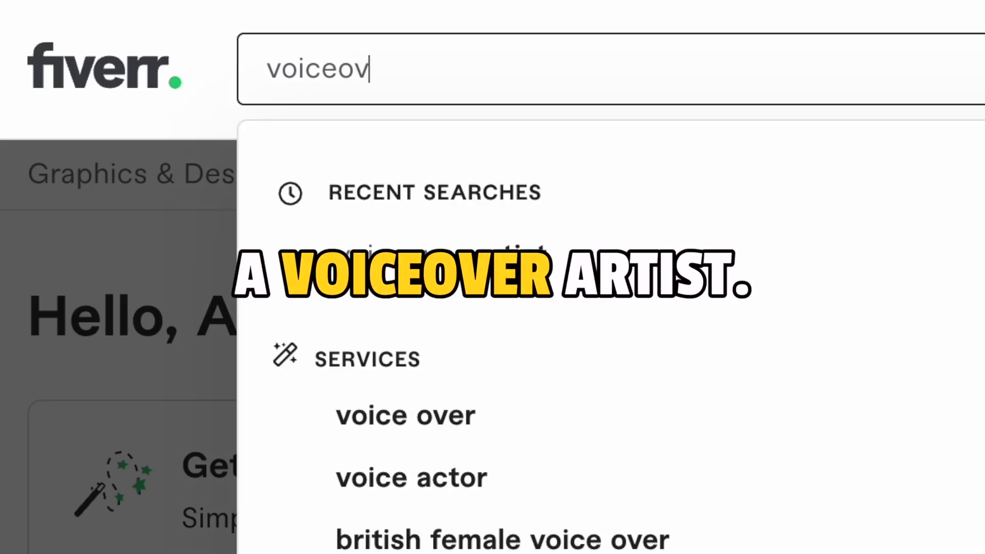
text(er artist)
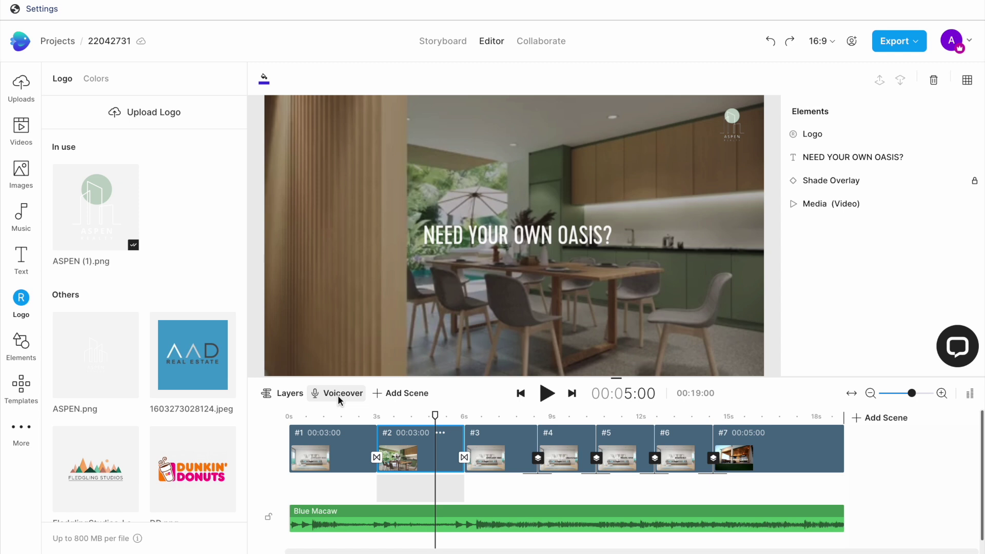
Step: Set up automated text-to-speech with Realistic (New) voice, US English and Sophie
click(338, 393)
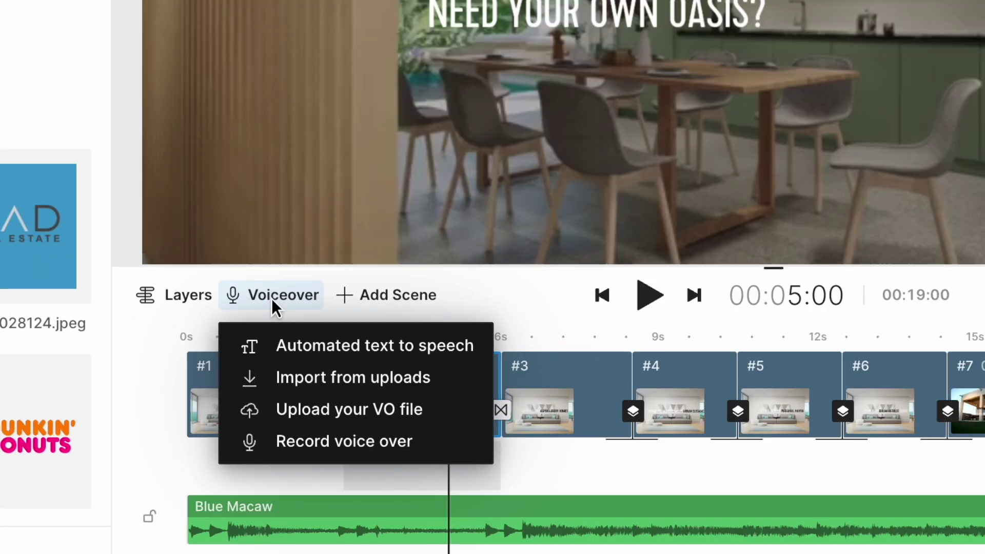
click(328, 345)
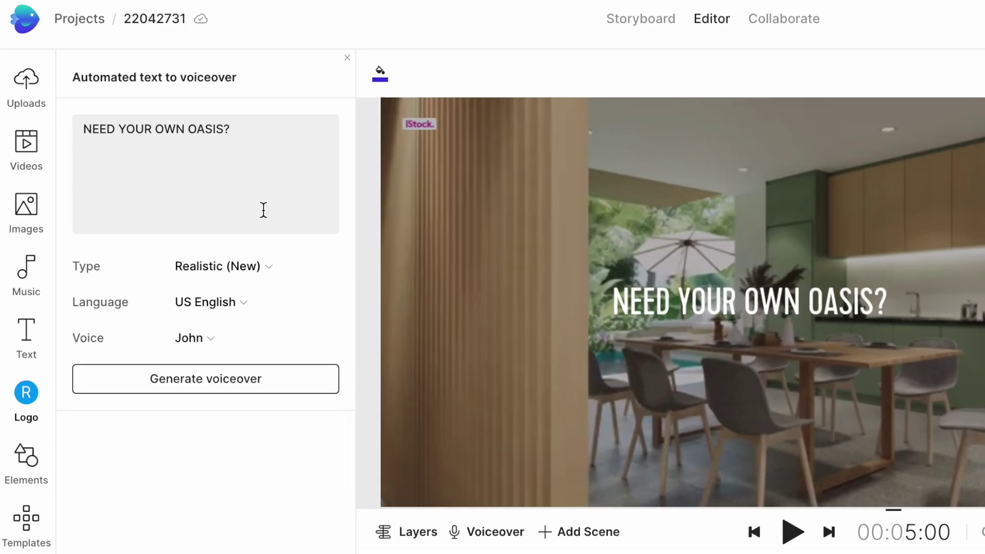
click(169, 210)
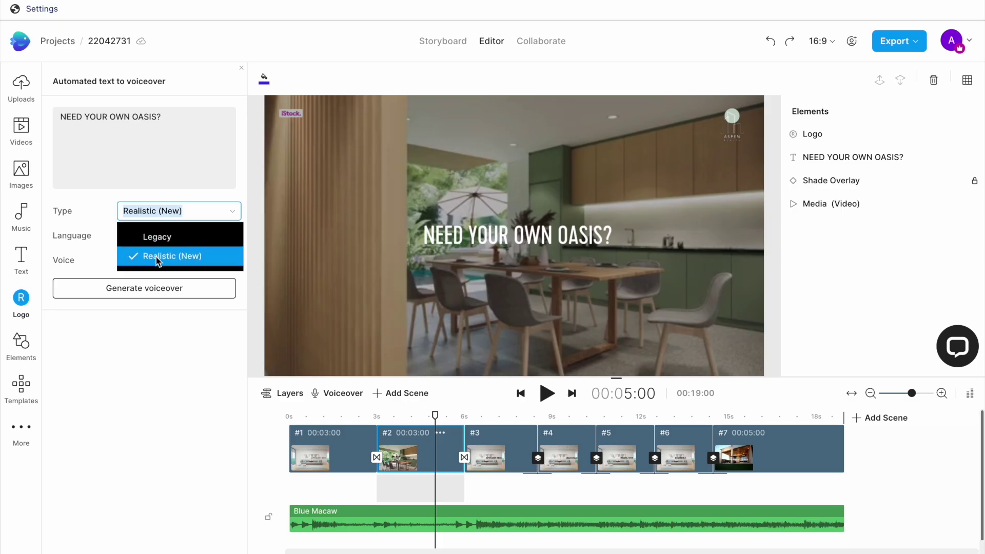
click(158, 258)
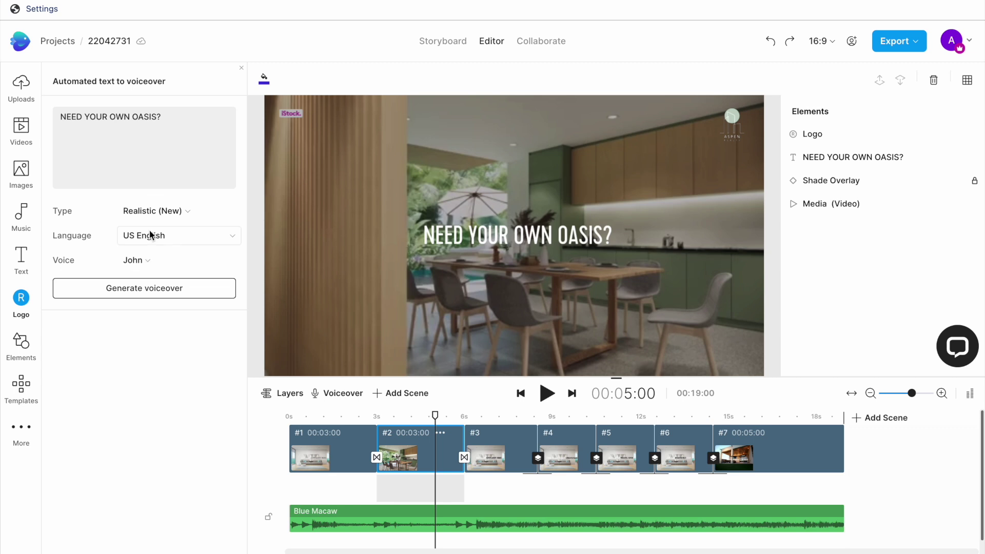
click(150, 236)
click(151, 267)
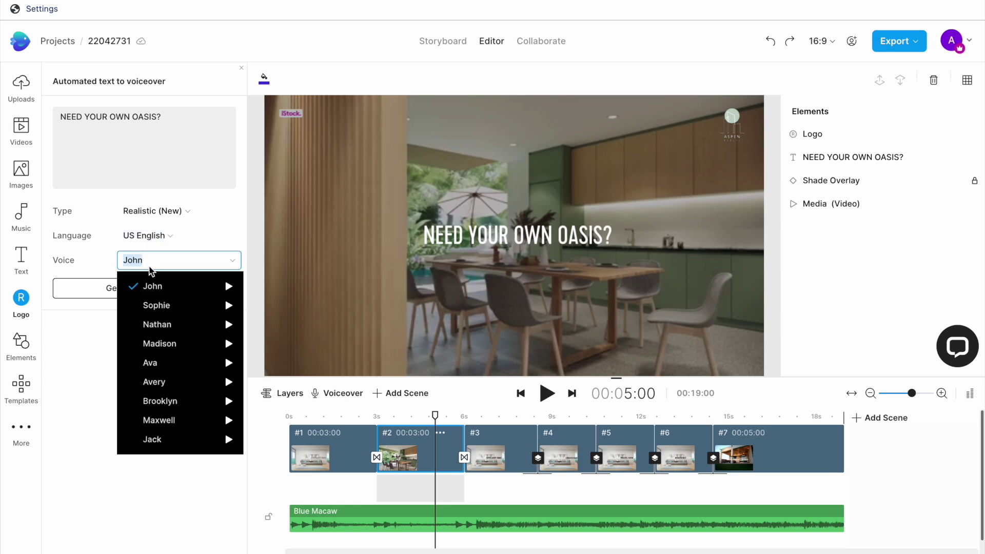
click(161, 308)
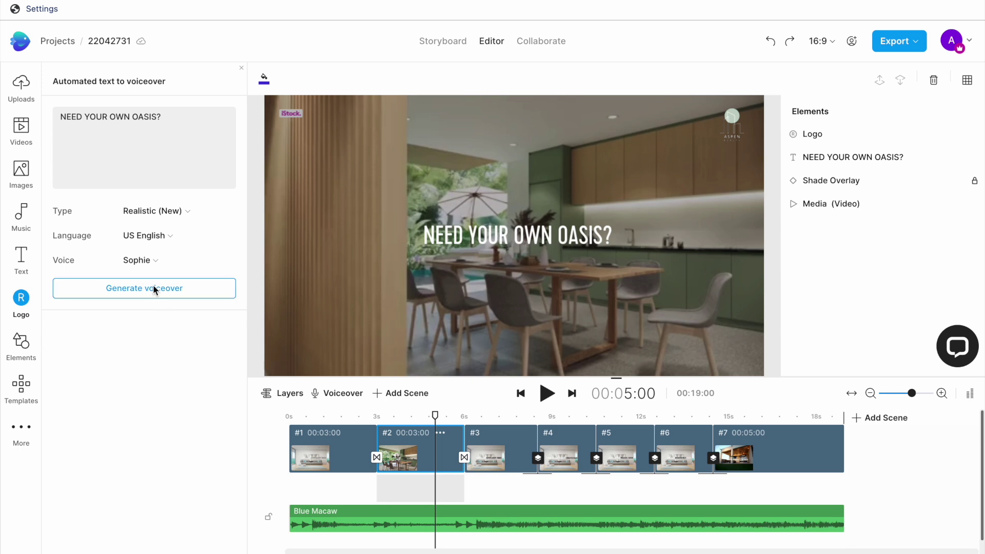
Step: Generate the Sophie voiceover, preview it twice, and add it to all scenes
click(153, 289)
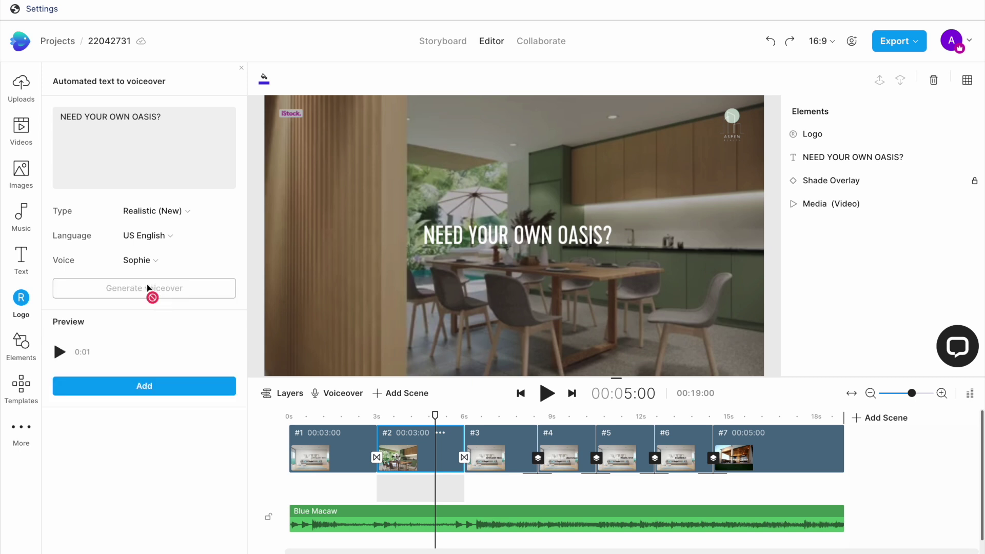
click(58, 351)
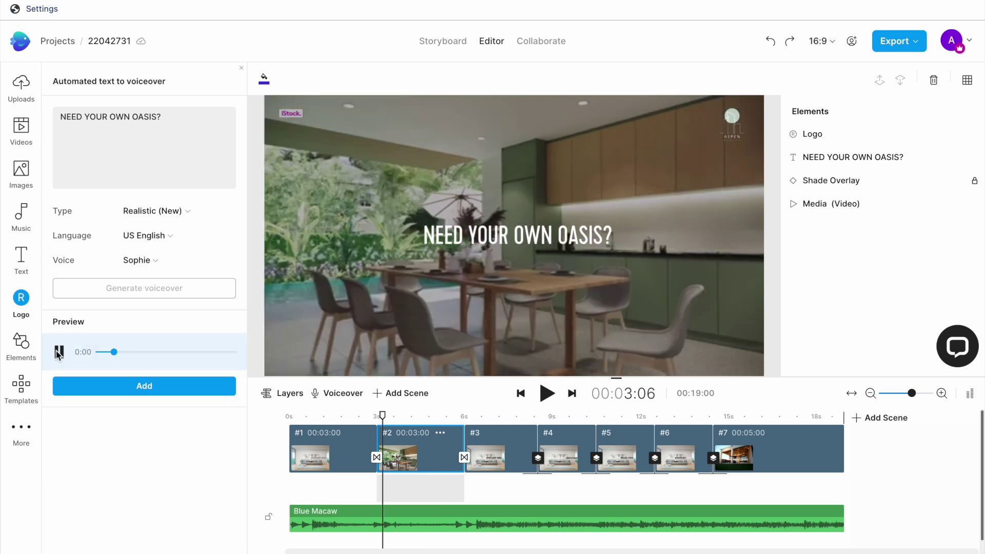
click(58, 352)
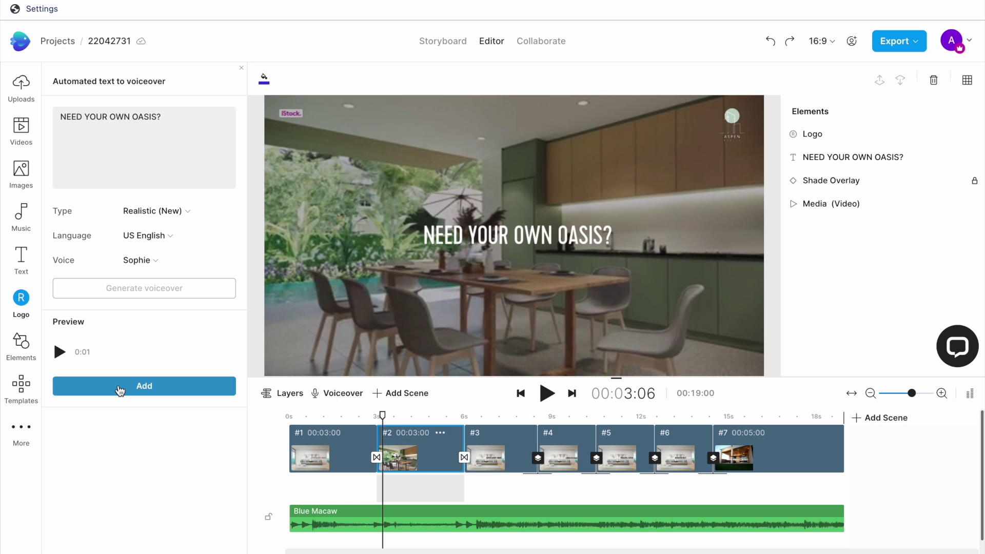
click(120, 386)
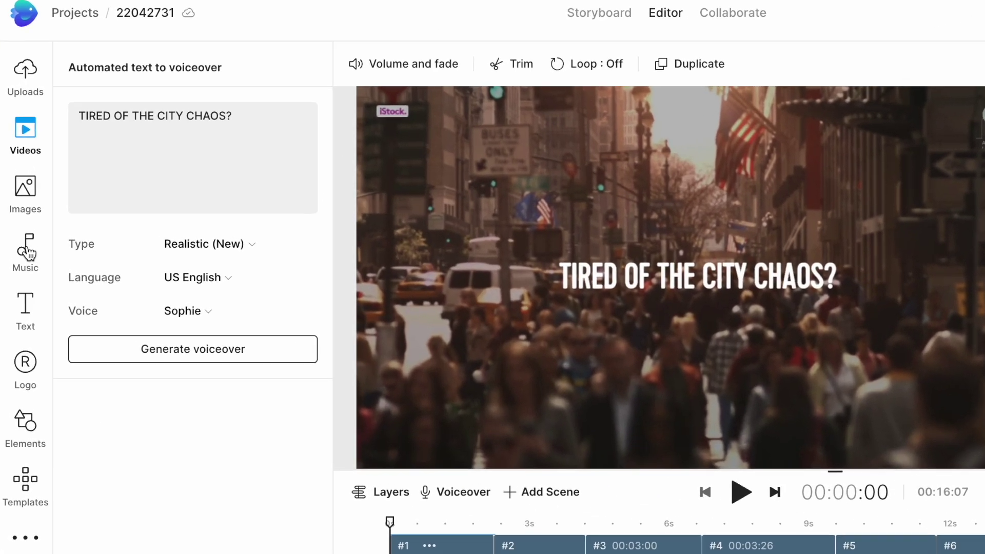
Step: Browse Relaxing-mood tracks and preview Not Enough (Instrumental)
click(27, 250)
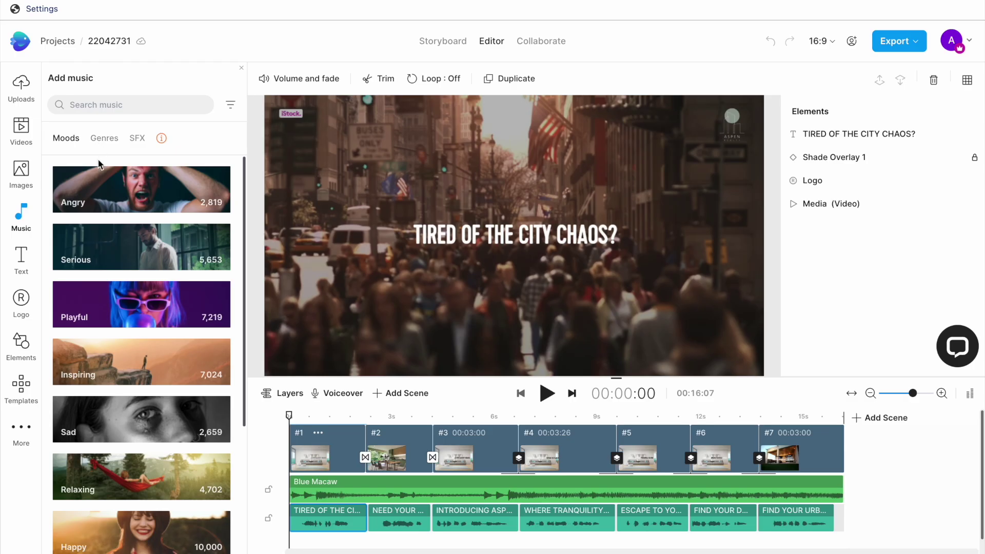
scroll(129, 344, down, 1)
scroll(129, 344, down, 1)
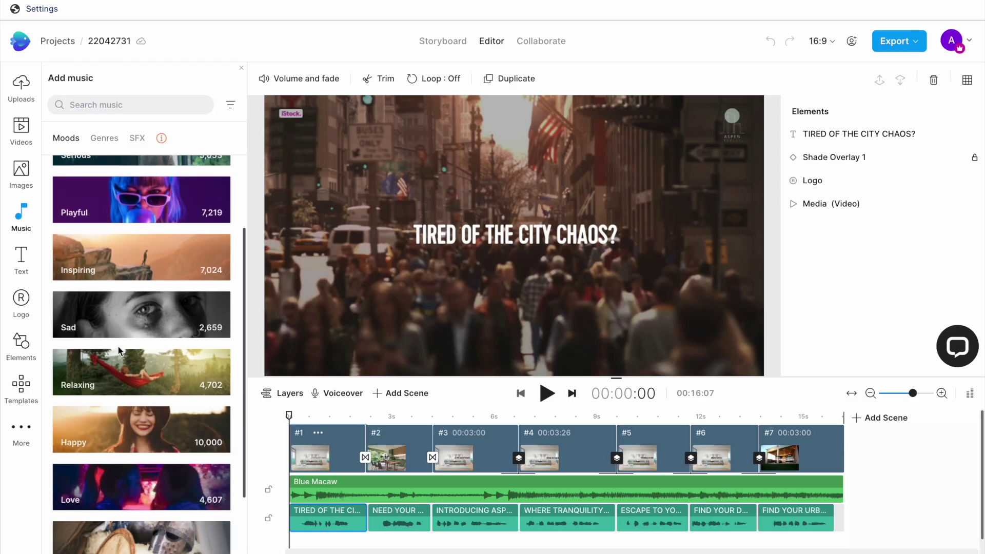
click(116, 377)
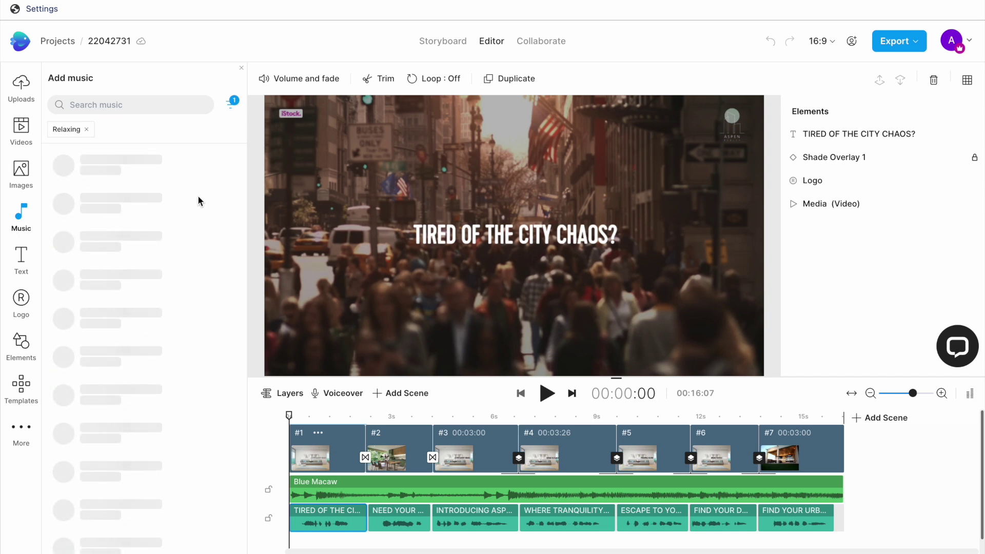
click(64, 381)
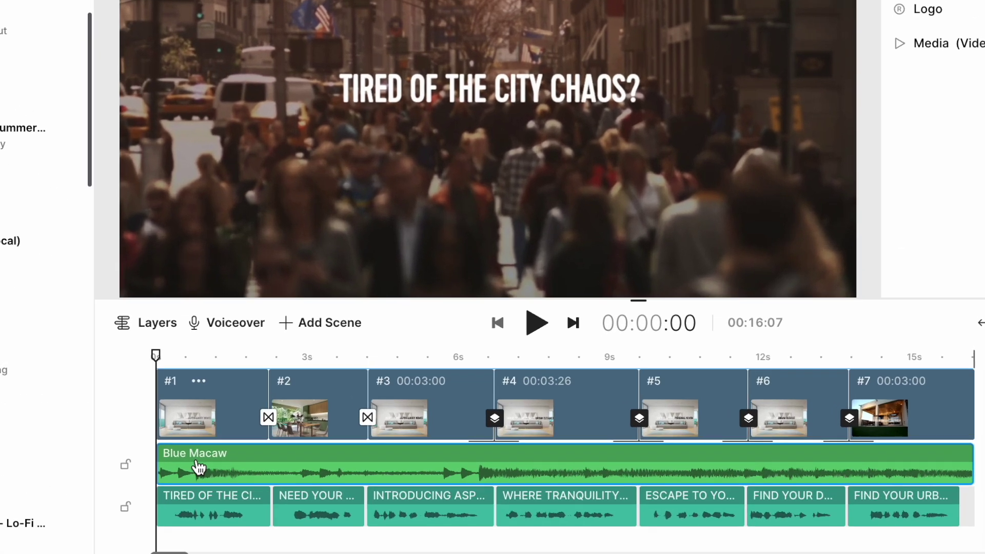
Step: Delete the Blue Macaw music, add Not Enough (Instrumental) instead, and play the video
right_click(318, 492)
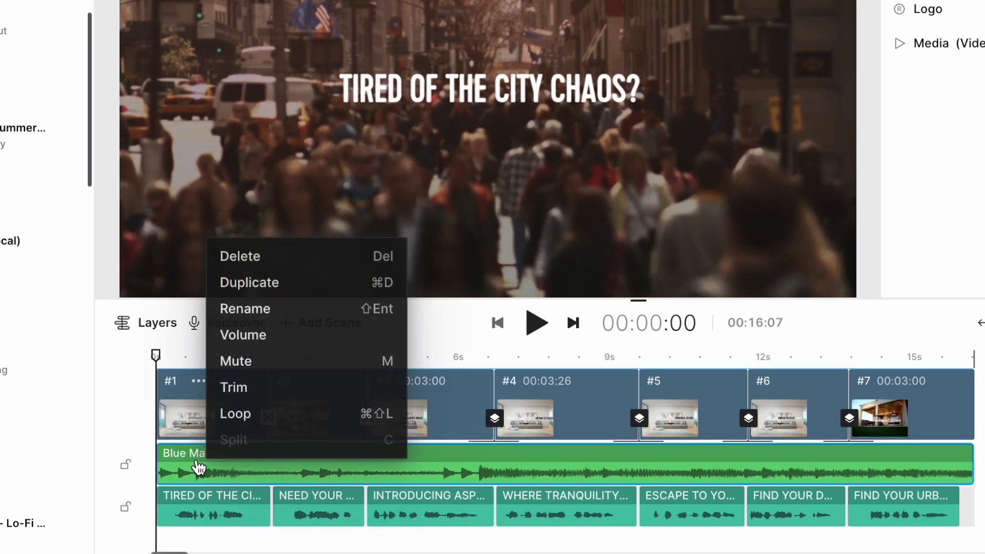
click(252, 255)
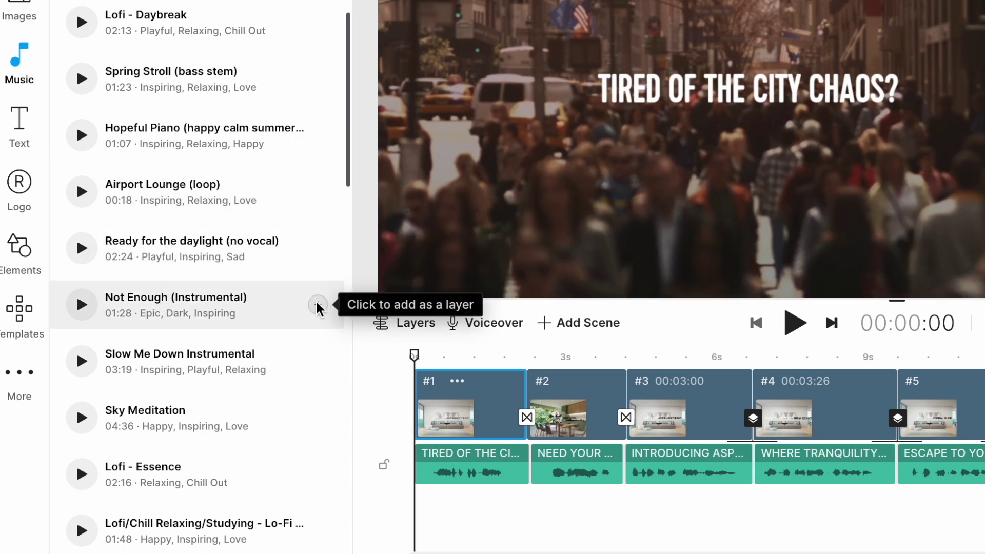
click(318, 306)
key(space)
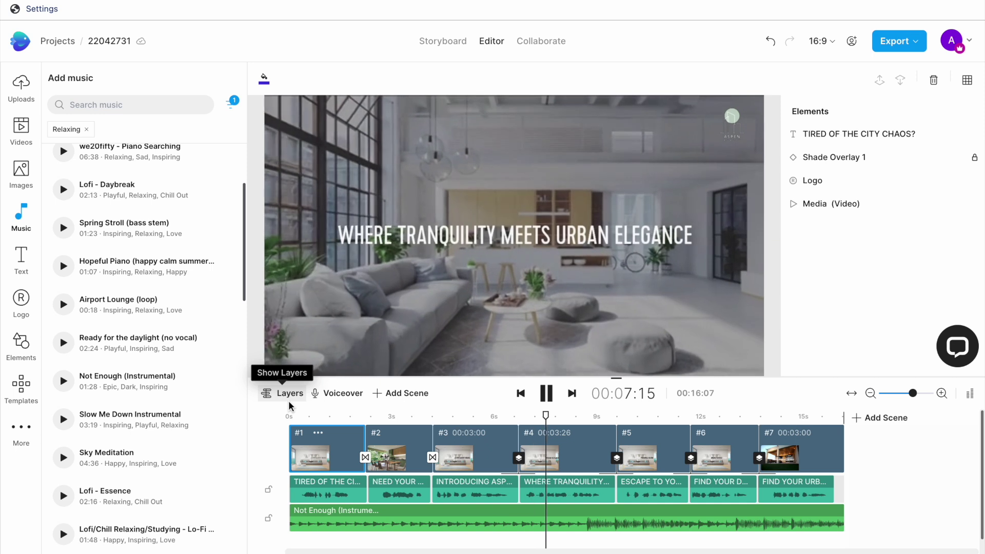
Step: Lower the Not Enough track volume to about 66% (-20.4 dB) and replay from the start
click(442, 521)
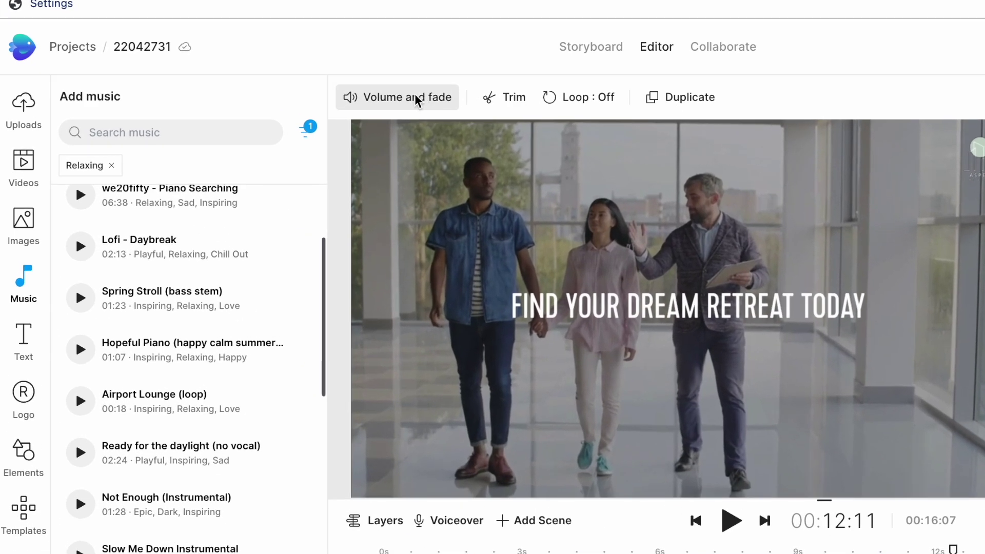
click(424, 96)
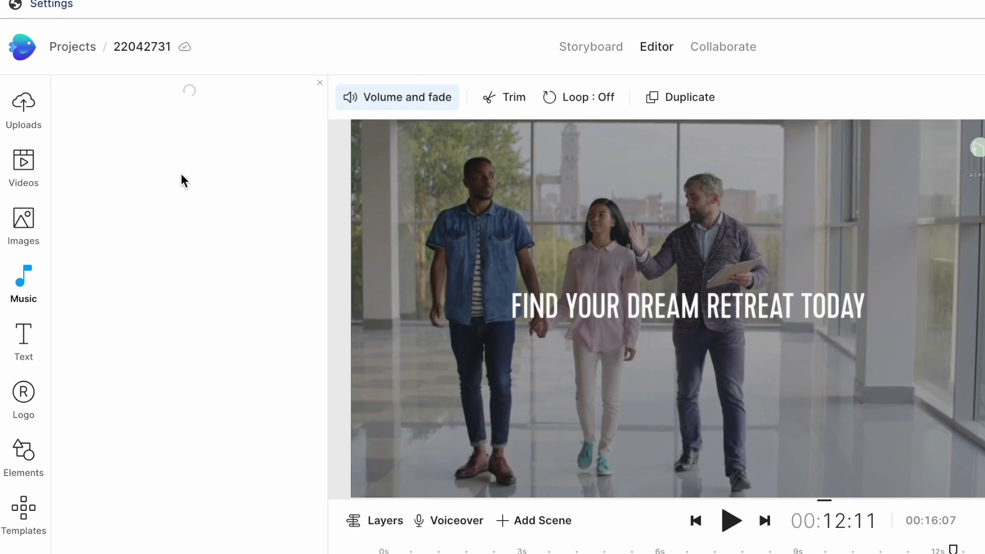
drag(199, 134, 180, 136)
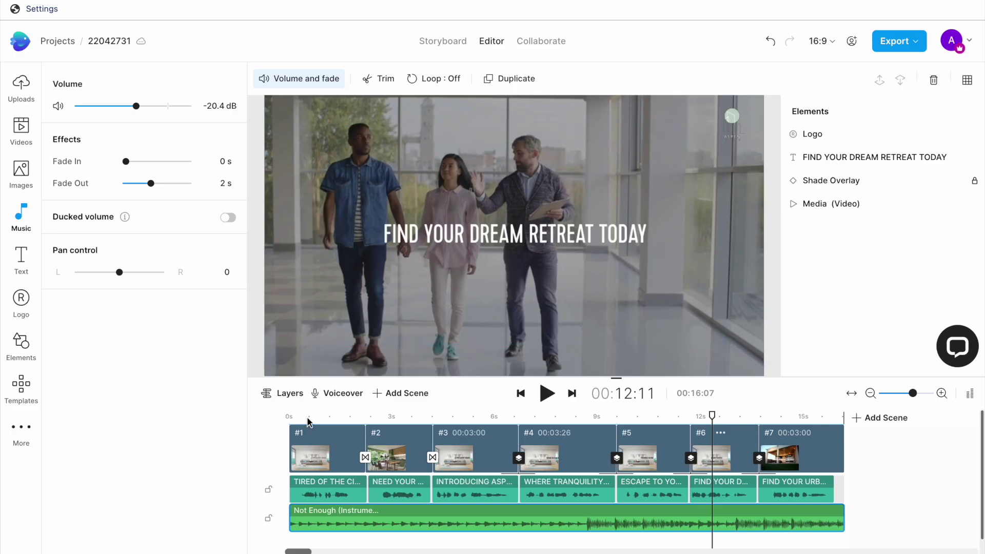
drag(308, 418, 286, 424)
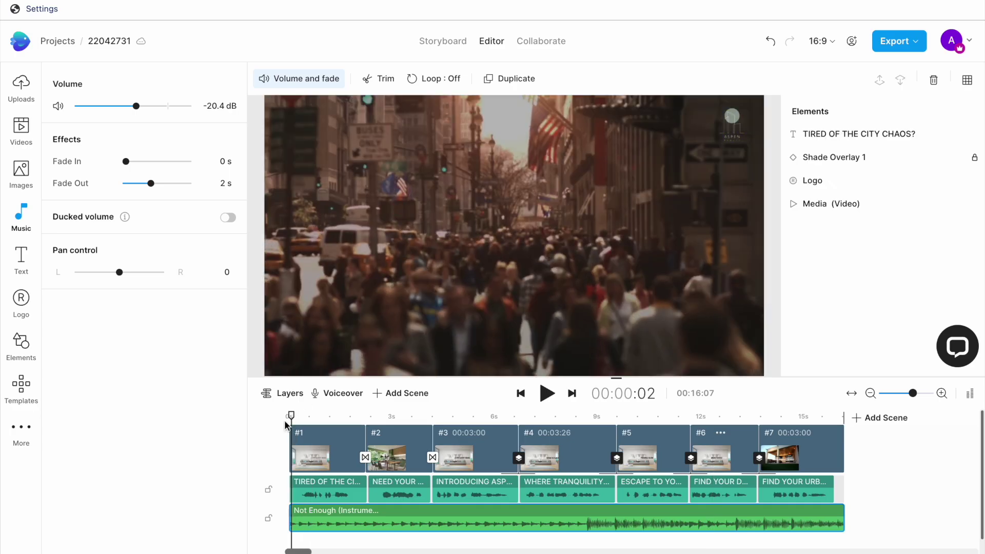
key(space)
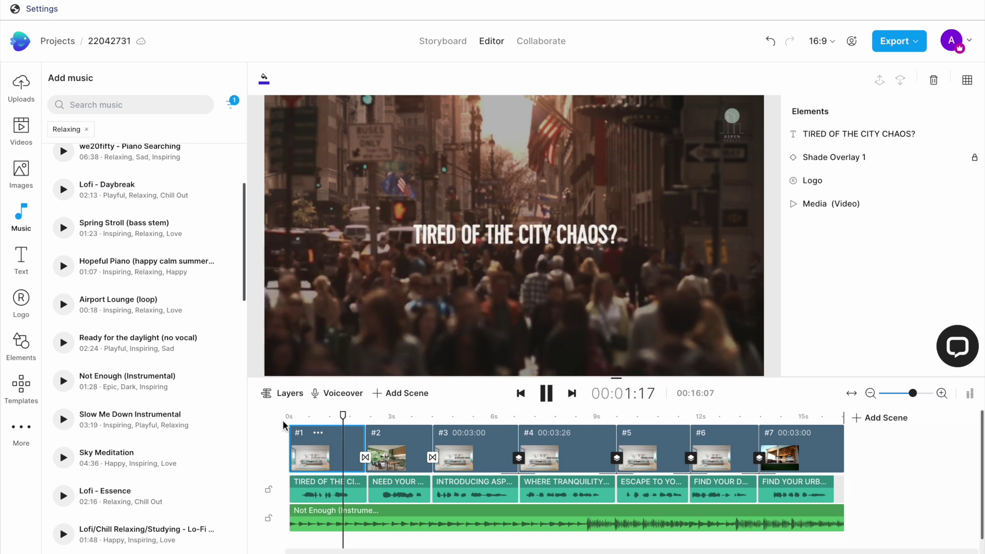
key(space)
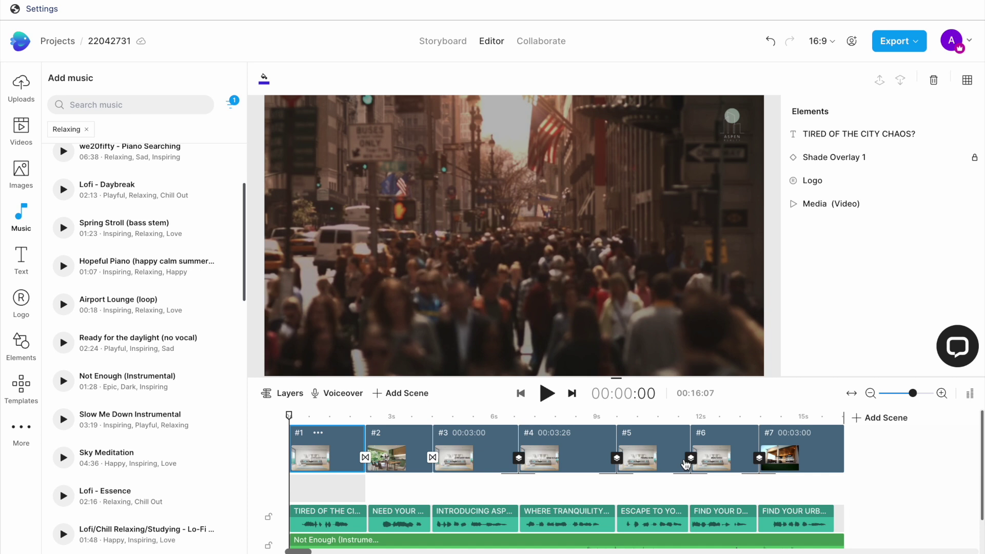
click(548, 392)
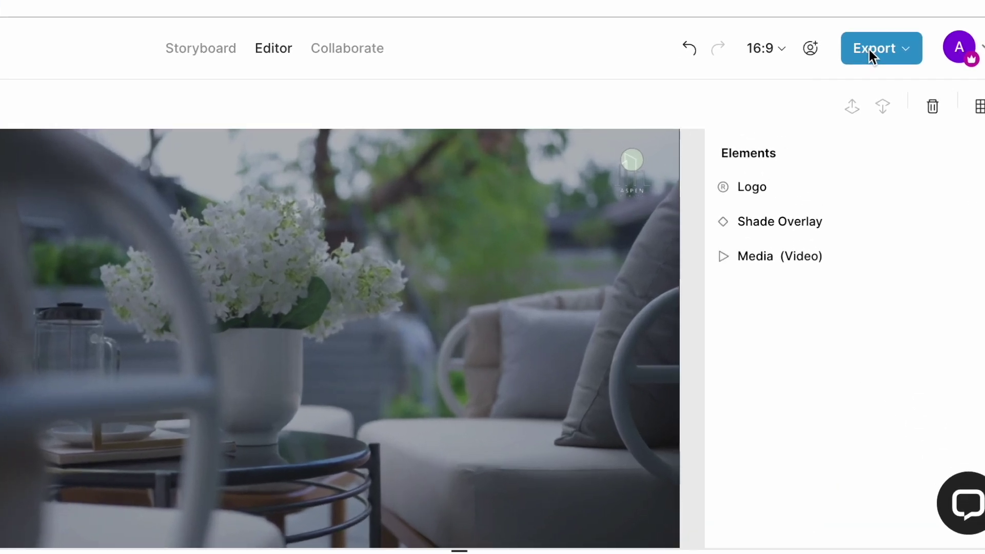
Step: Check the 1080p export quality option, dismiss it, and open the support chat
click(863, 53)
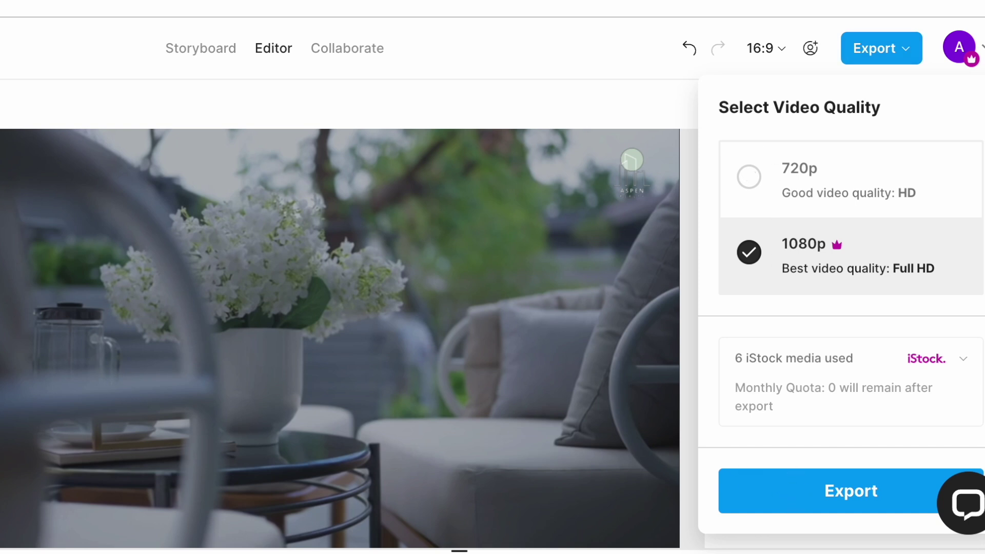
click(802, 499)
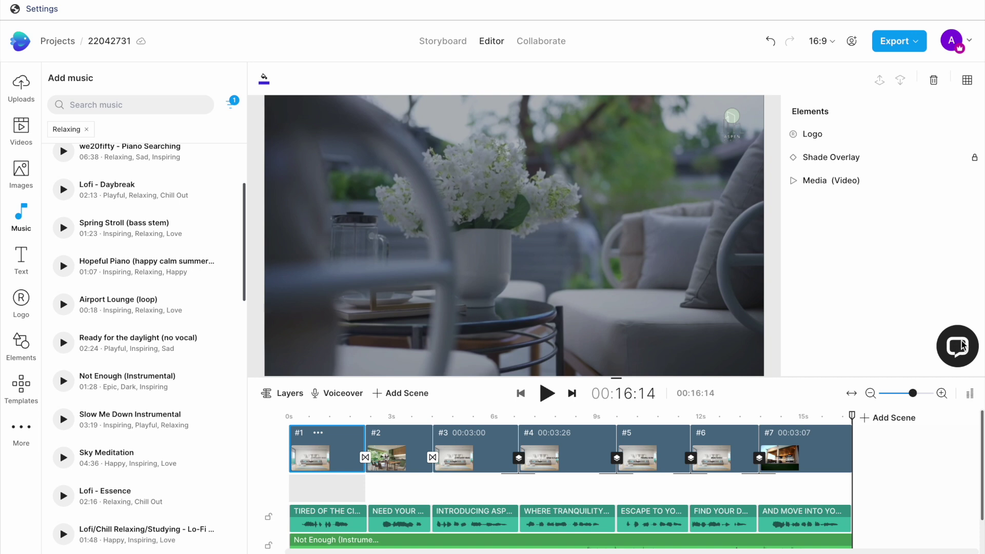
click(956, 356)
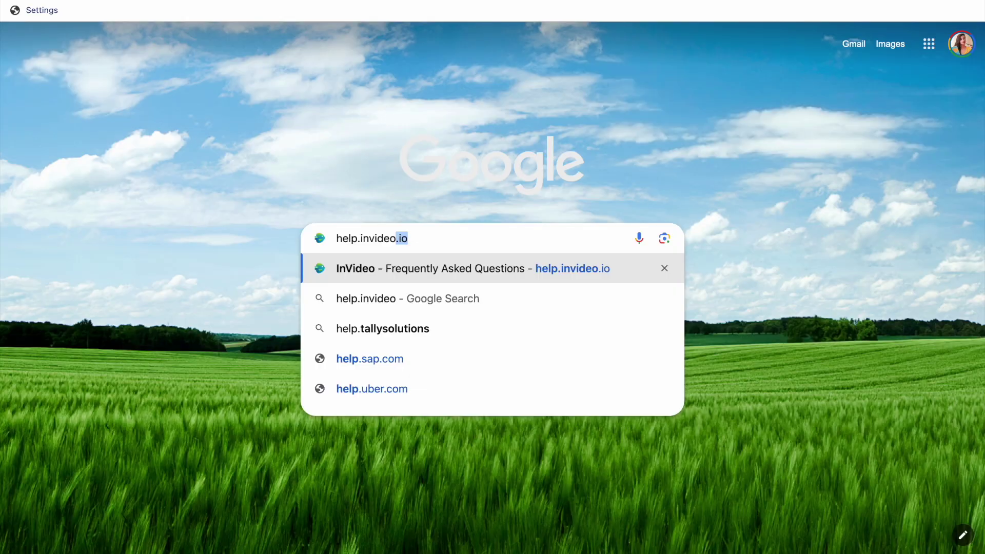
text(io)
Step: Load help.invideo.io in the browser
key(Return)
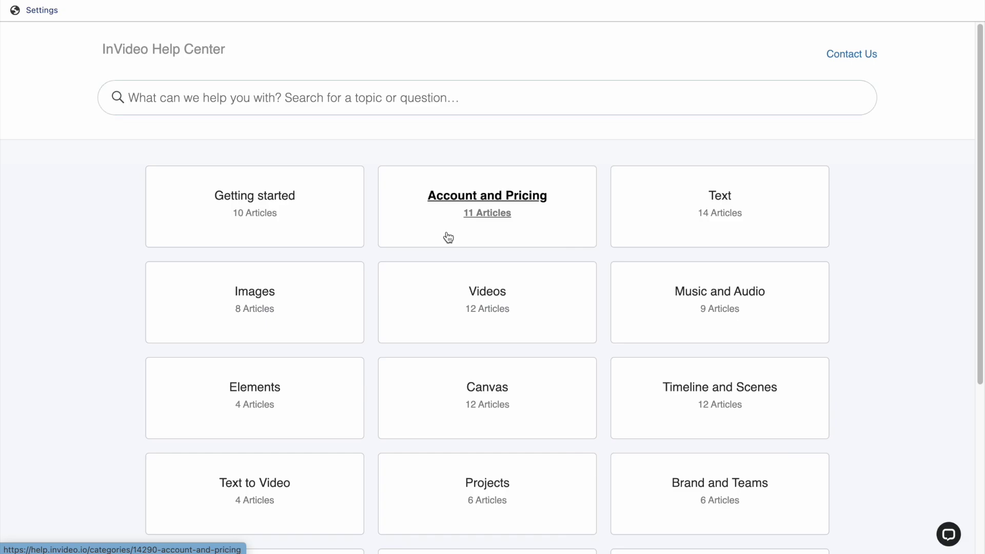
scroll(448, 238, down, 3)
scroll(448, 236, down, 2)
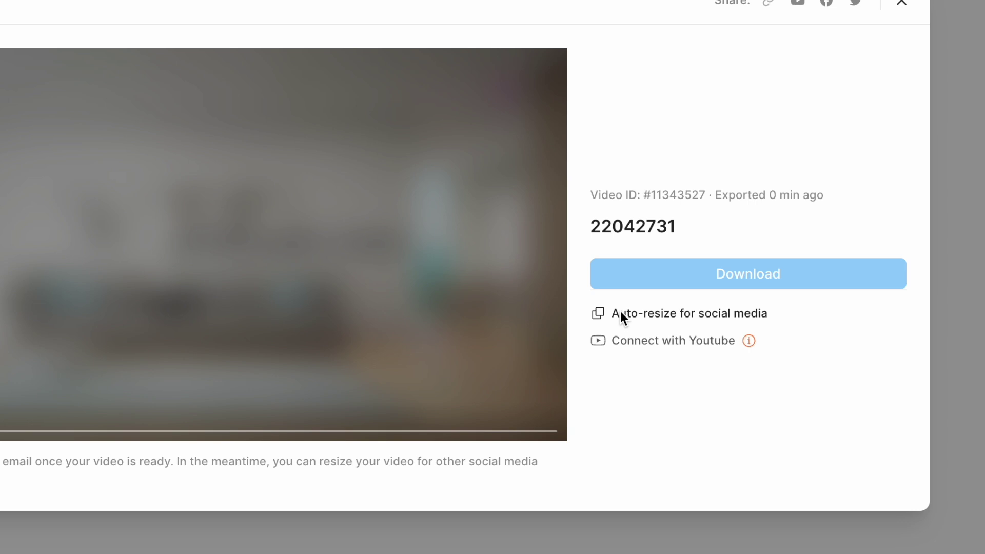
Step: Auto-resize the video to Portrait (9:16) for social media
click(620, 311)
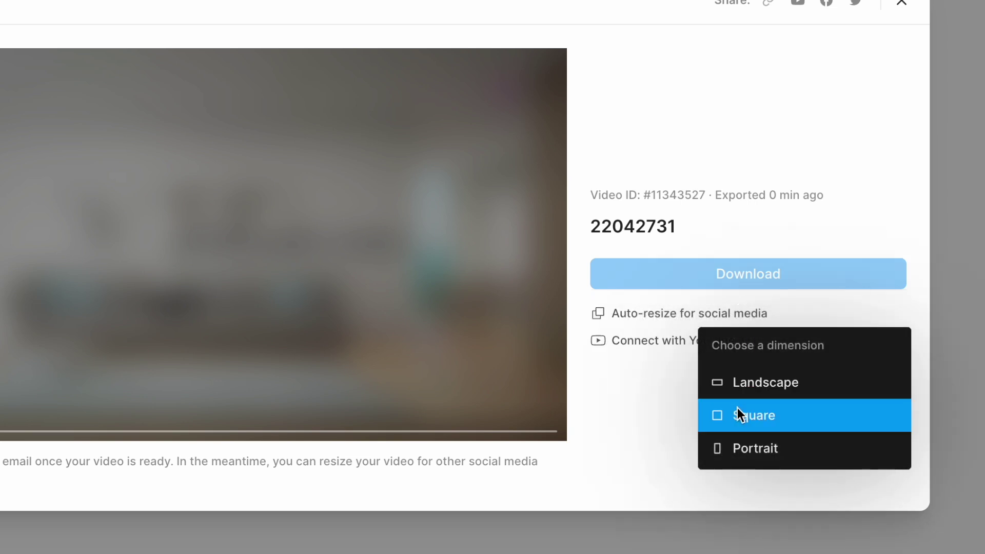
click(746, 449)
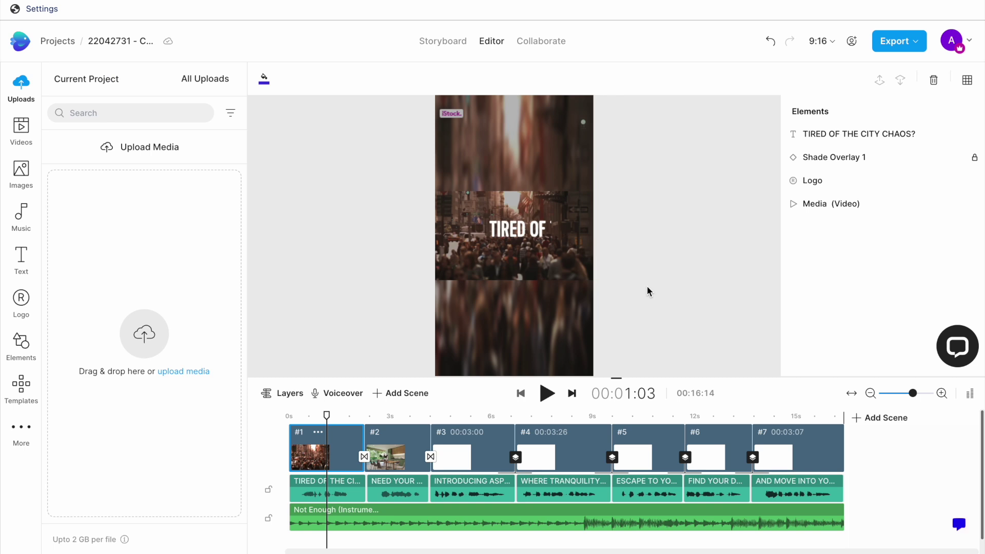
Step: Crop scene 1's city street background video to a 9:16 frame
click(453, 265)
click(279, 80)
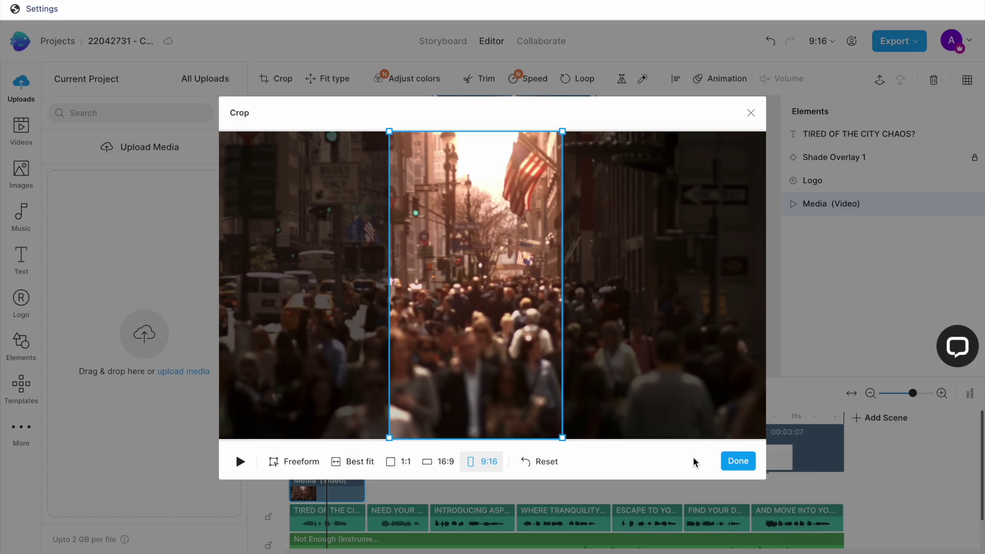
click(738, 462)
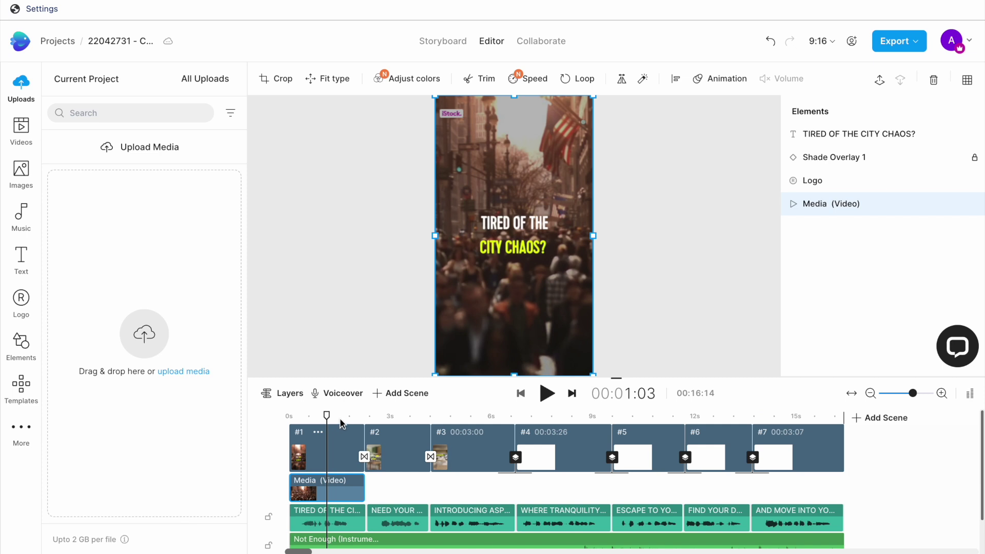